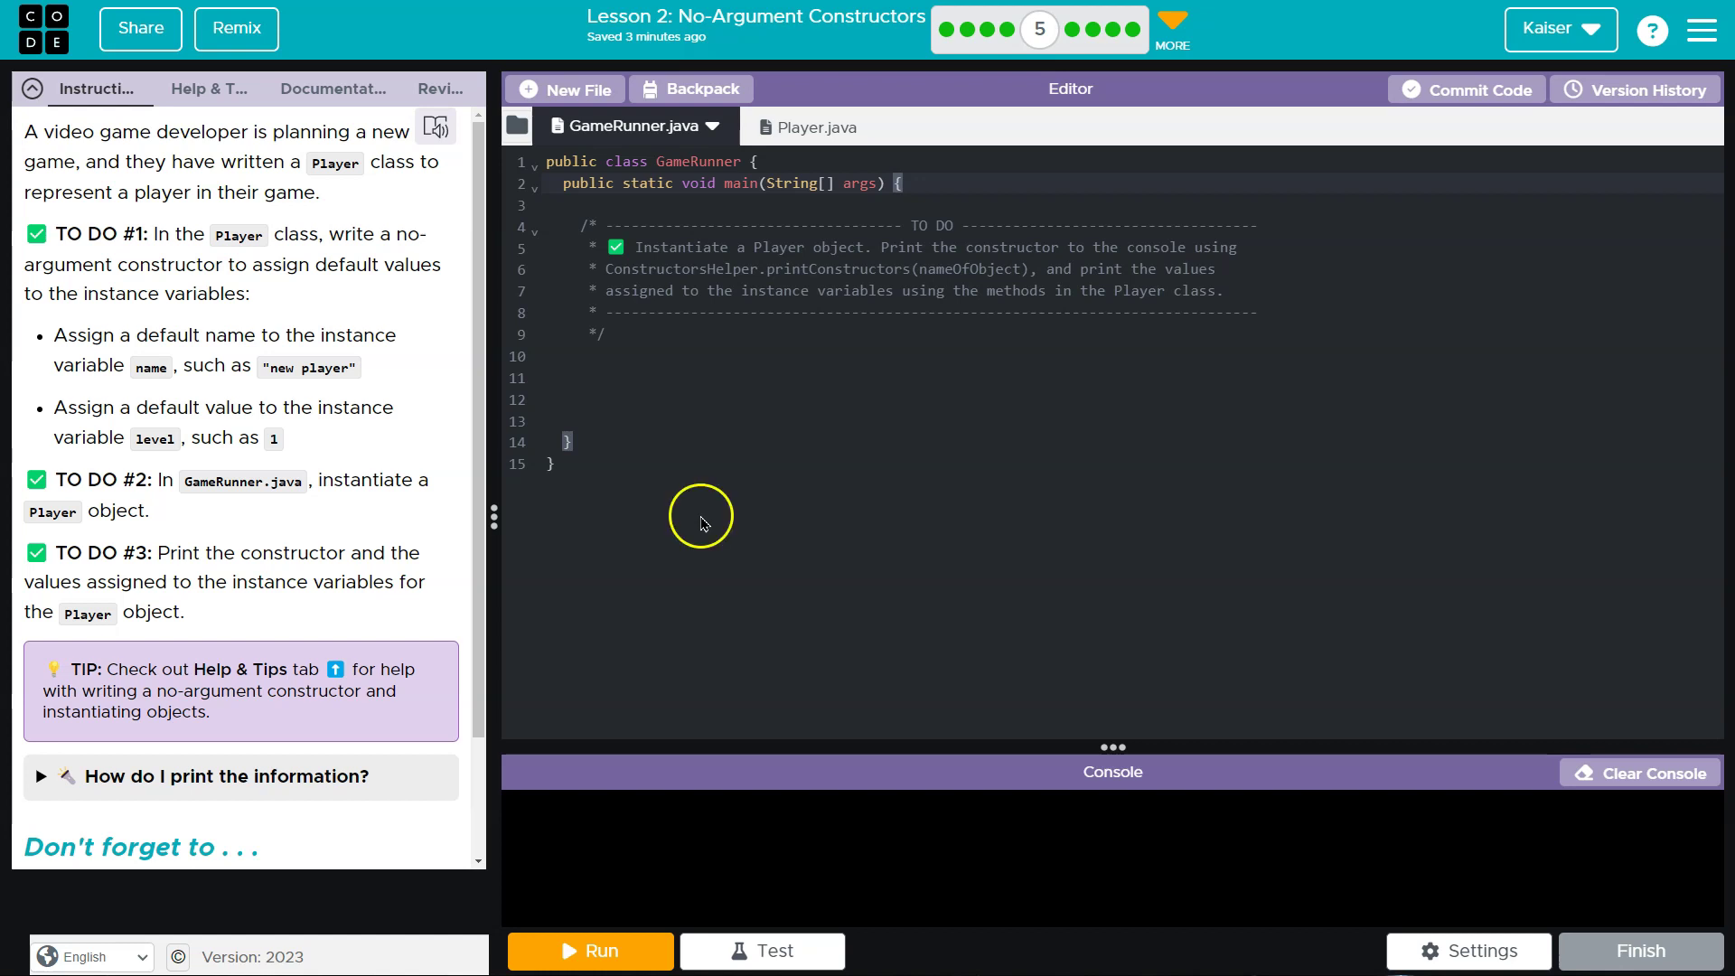
Open Player.java to view its name and level instance variables.
{"action": "left_click", "coordinate": [818, 128]}
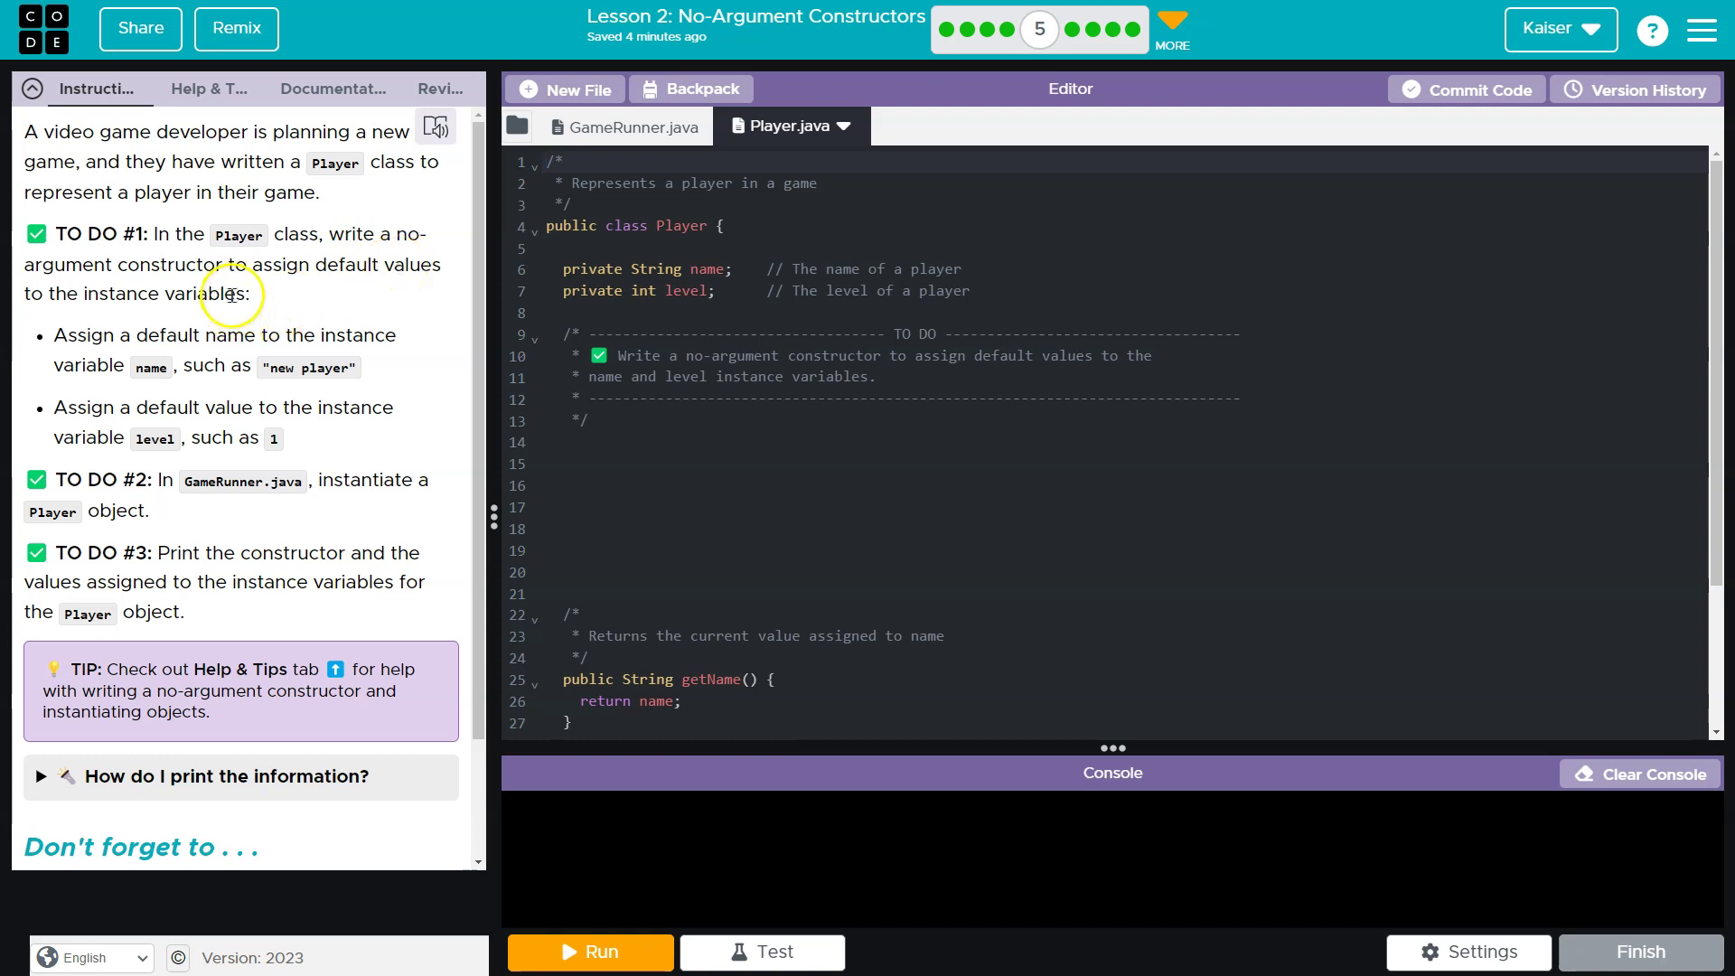
In Player.java, initialize name to "new player" and level to 0 on lines 6–7.
{"action": "left_click", "coordinate": [656, 399]}
{"action": "left_click", "coordinate": [637, 425]}
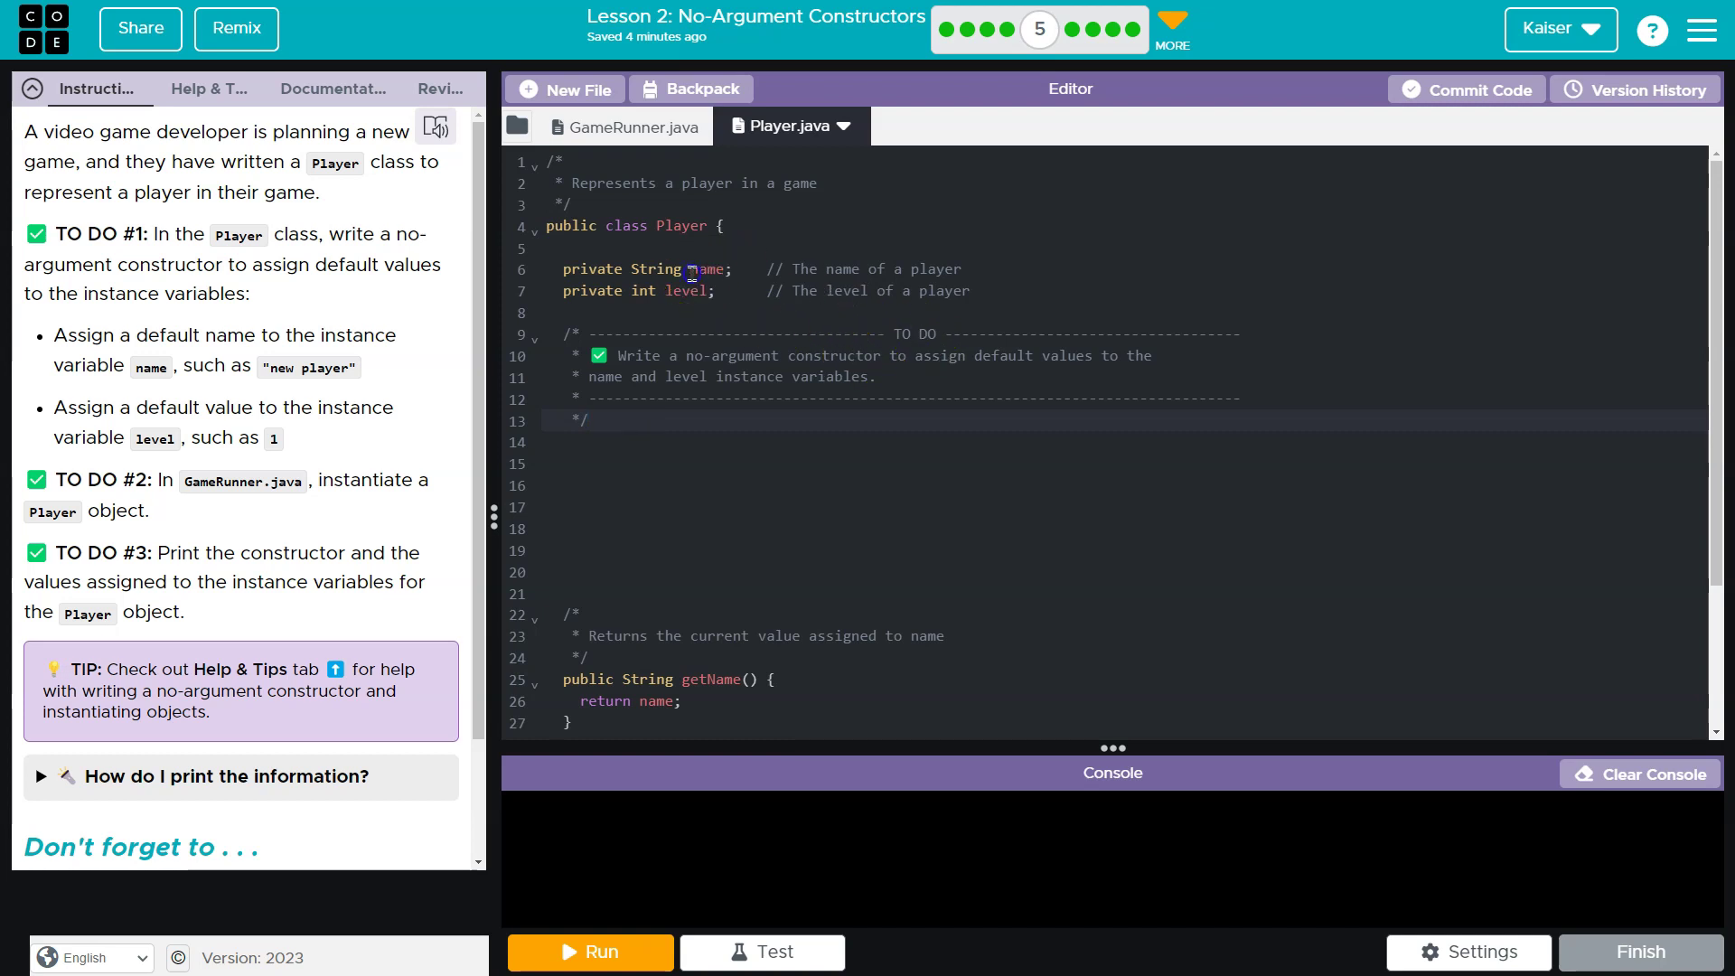
{"action": "double_click", "coordinate": [707, 269]}
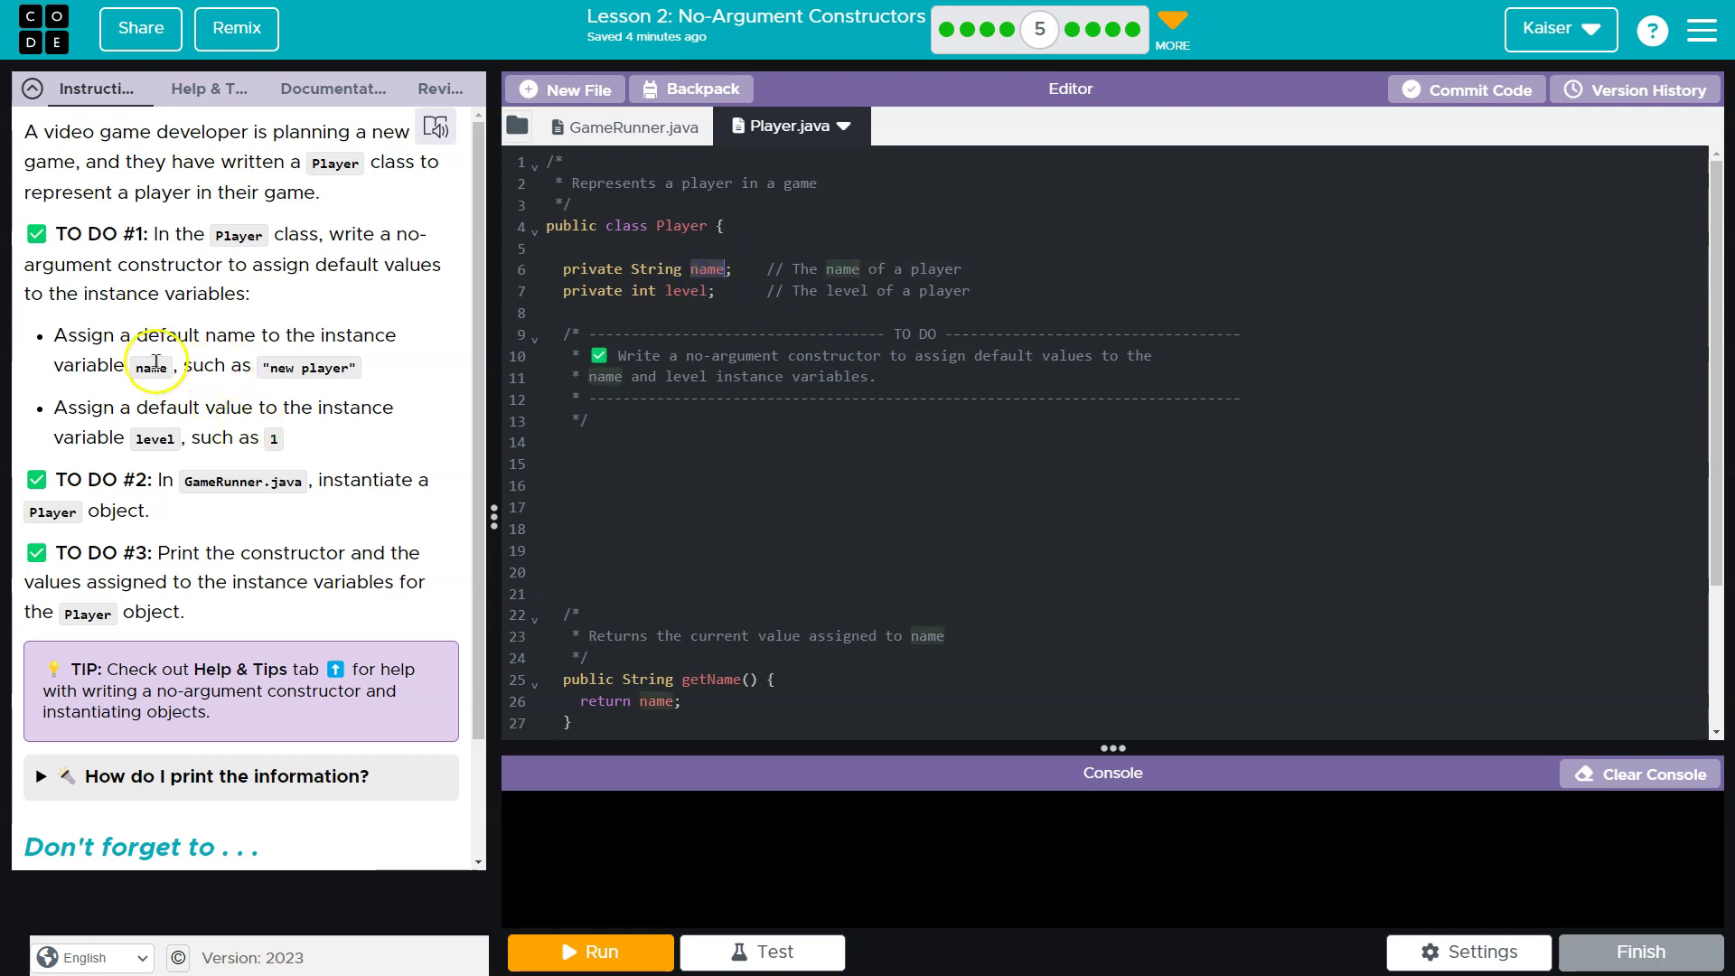
{"action": "left_click", "coordinate": [723, 272]}
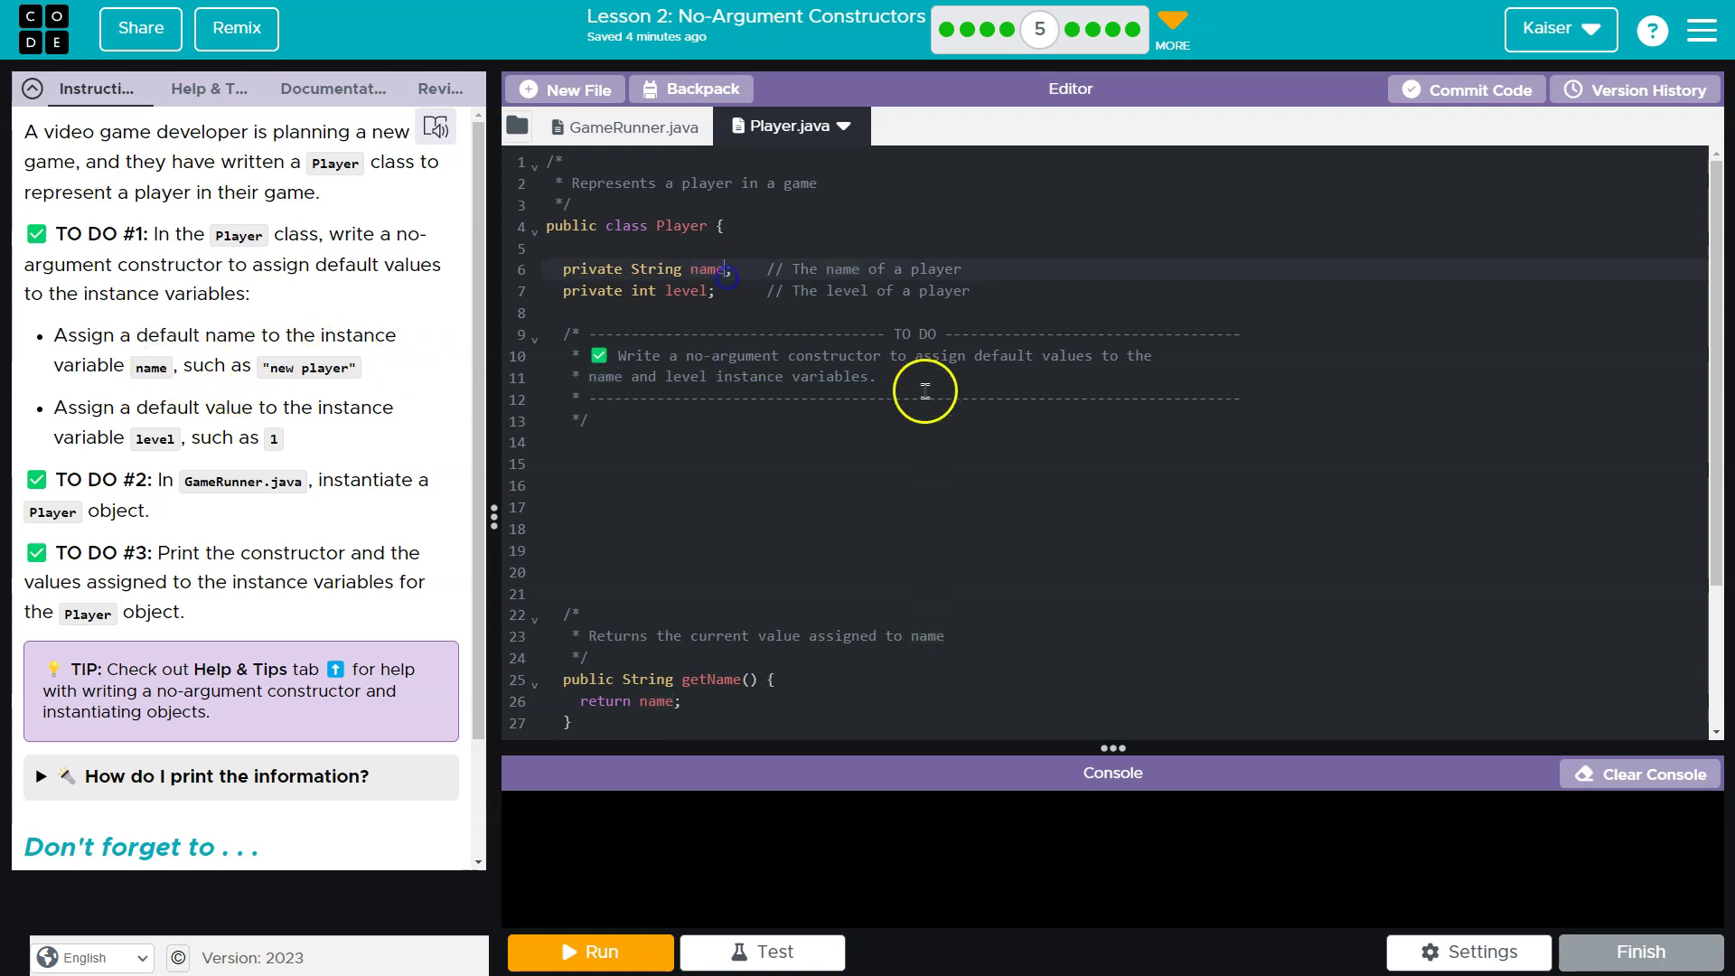
{"action": "type", "text": "= \""}
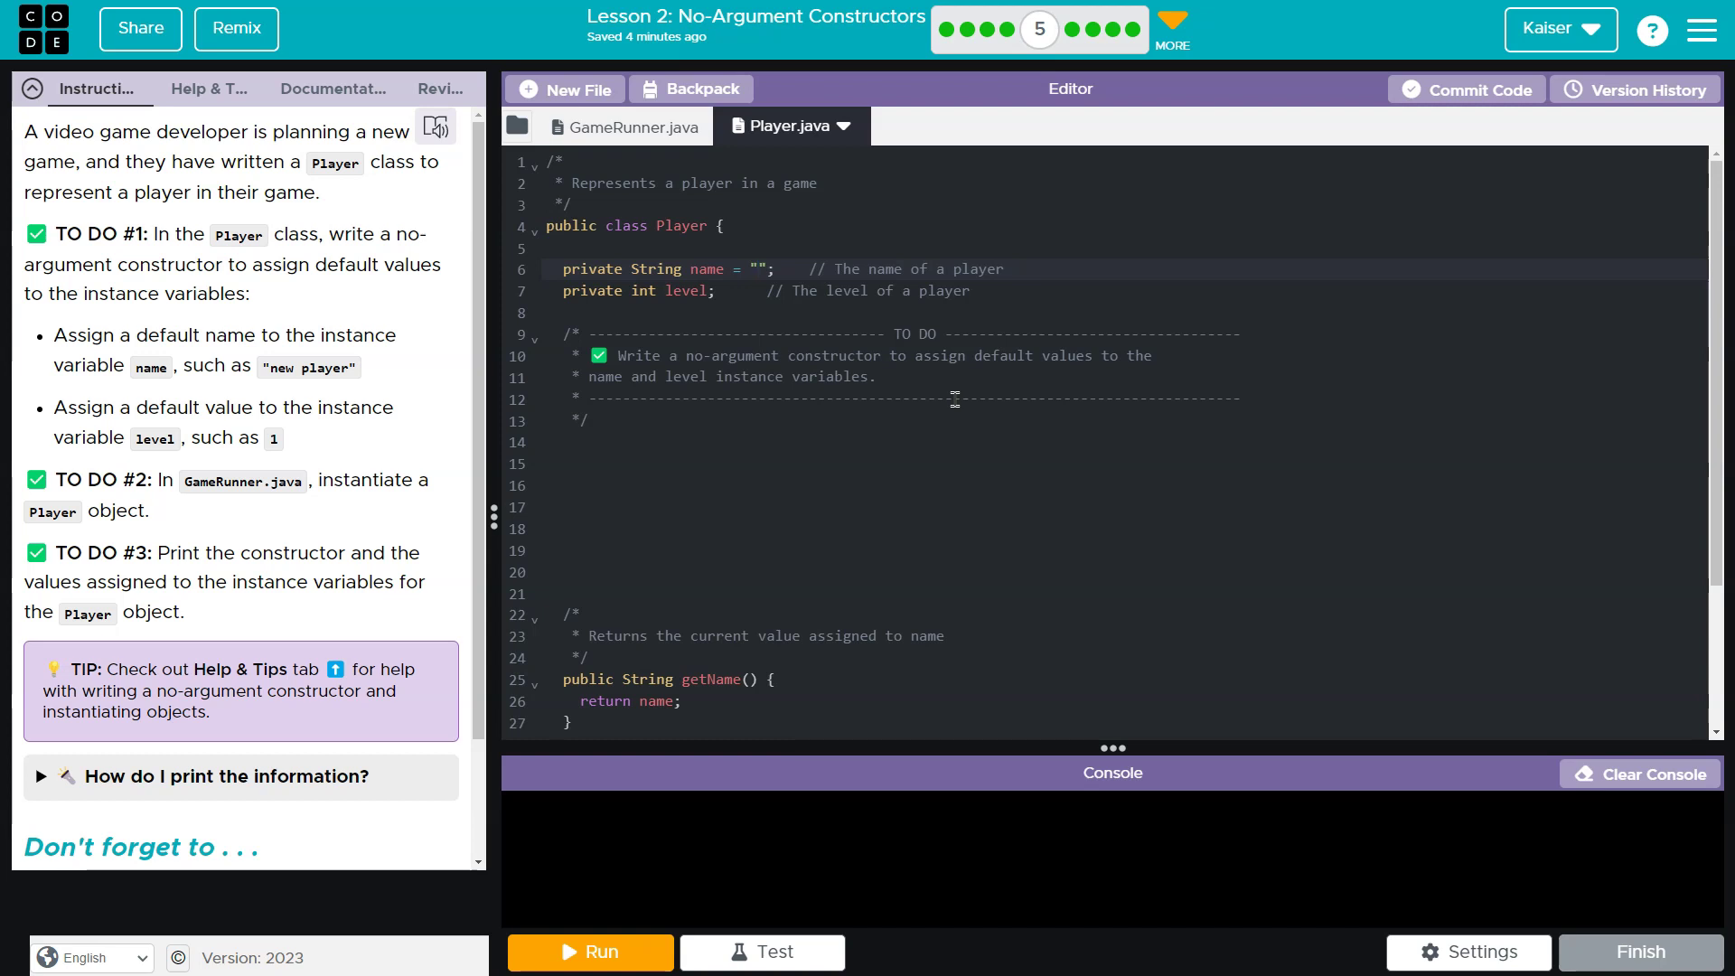
{"action": "type", "text": "new"}
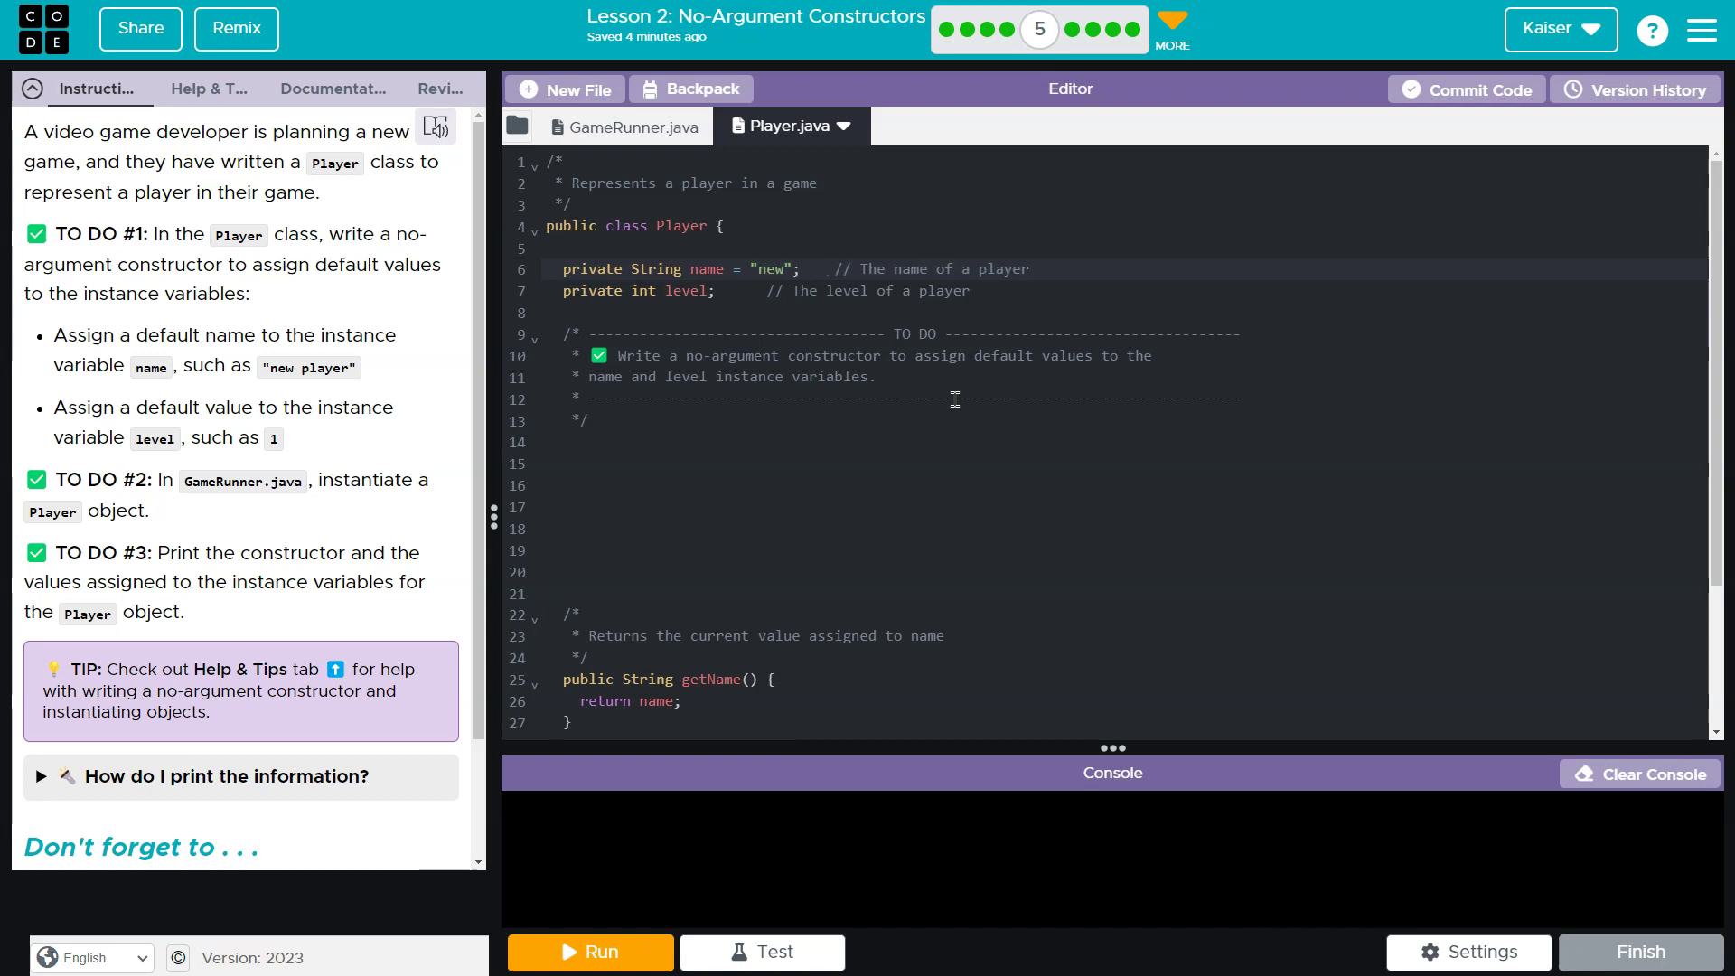
{"action": "type", "text": " players"}
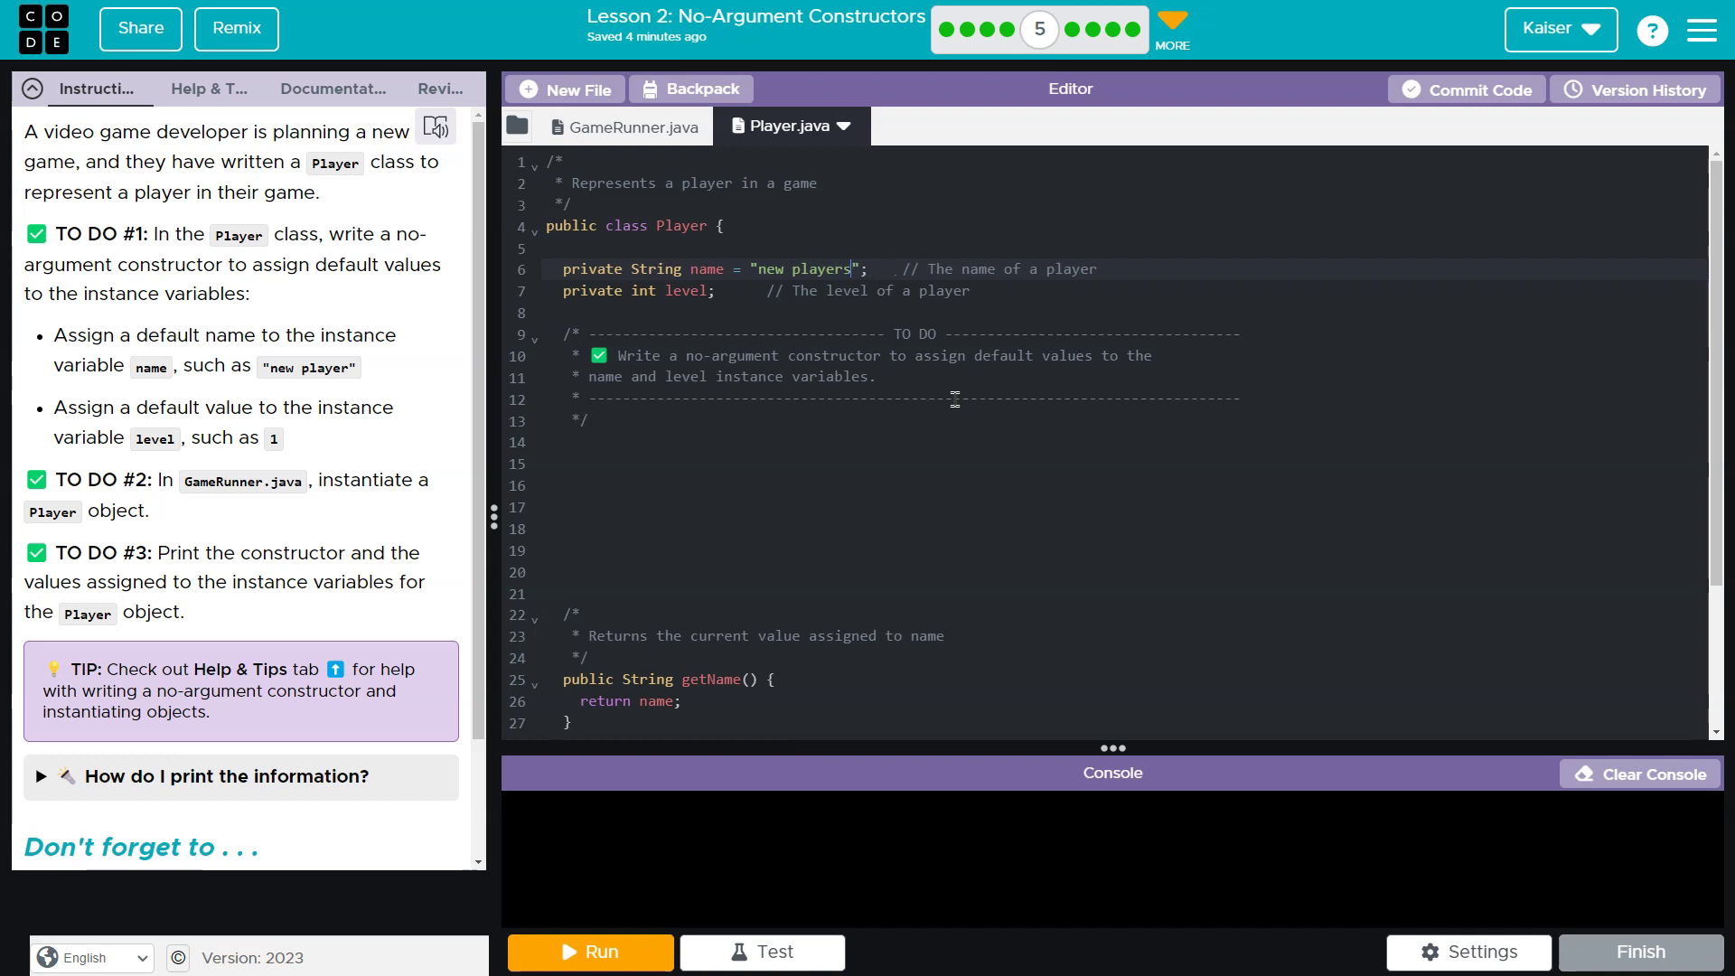
{"action": "key", "text": "BackSpace"}
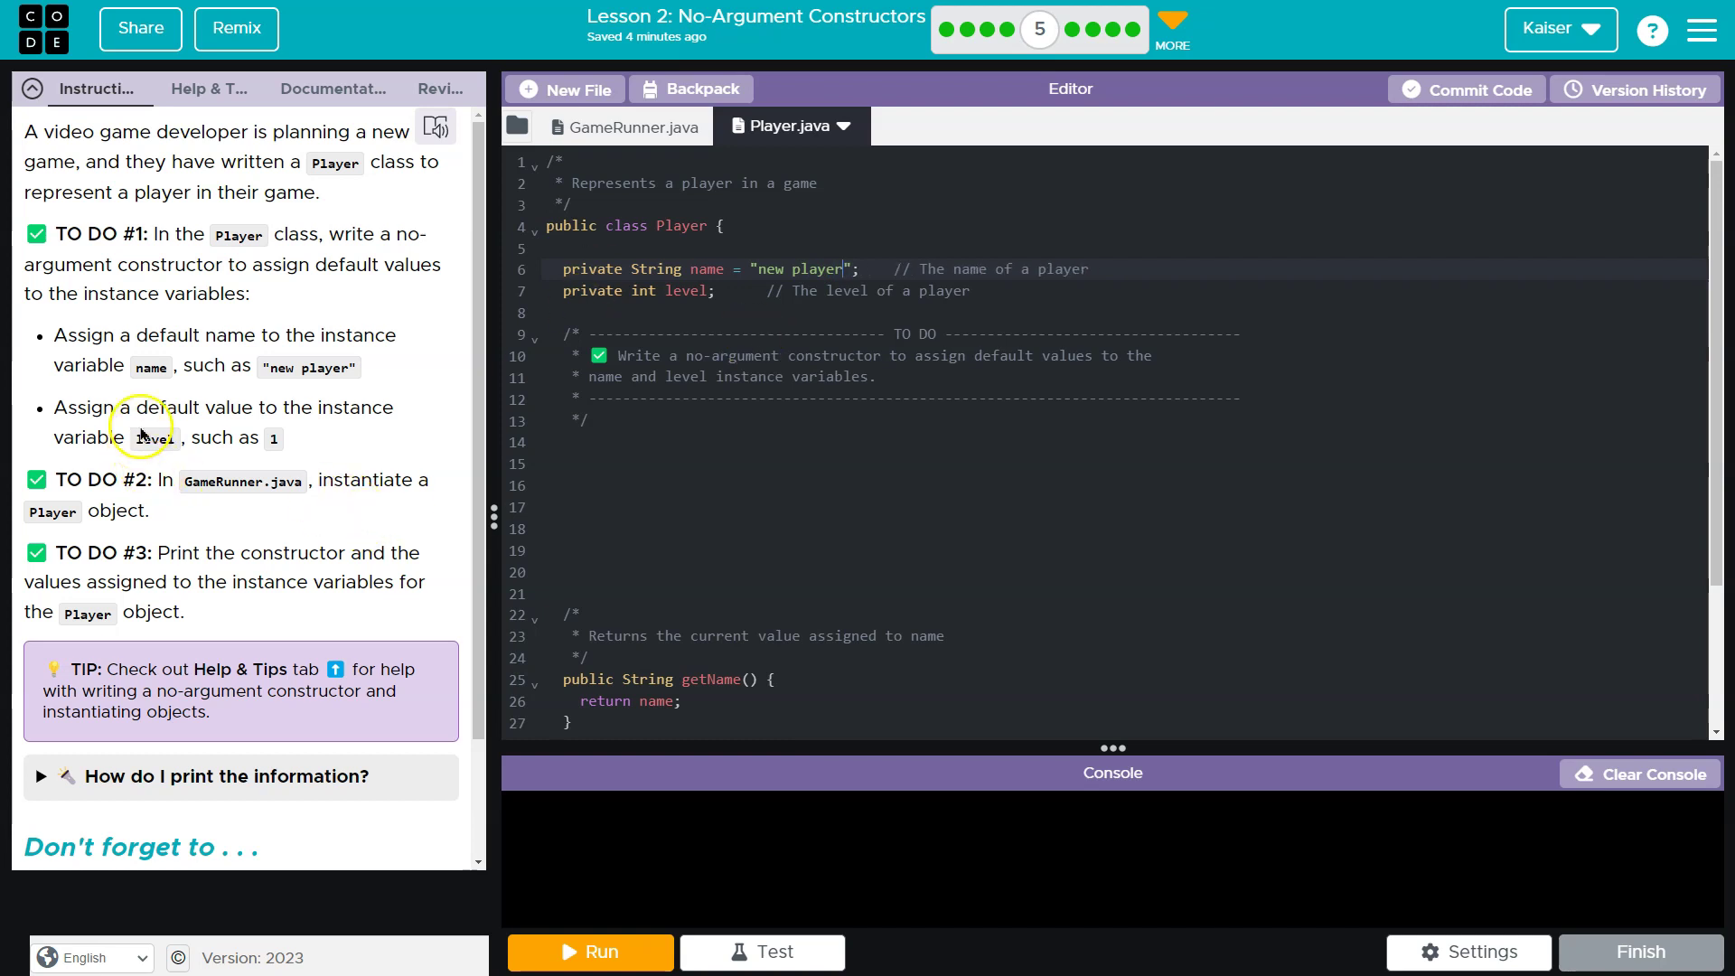
{"action": "left_click", "coordinate": [707, 293]}
{"action": "type", "text": "= 0;"}
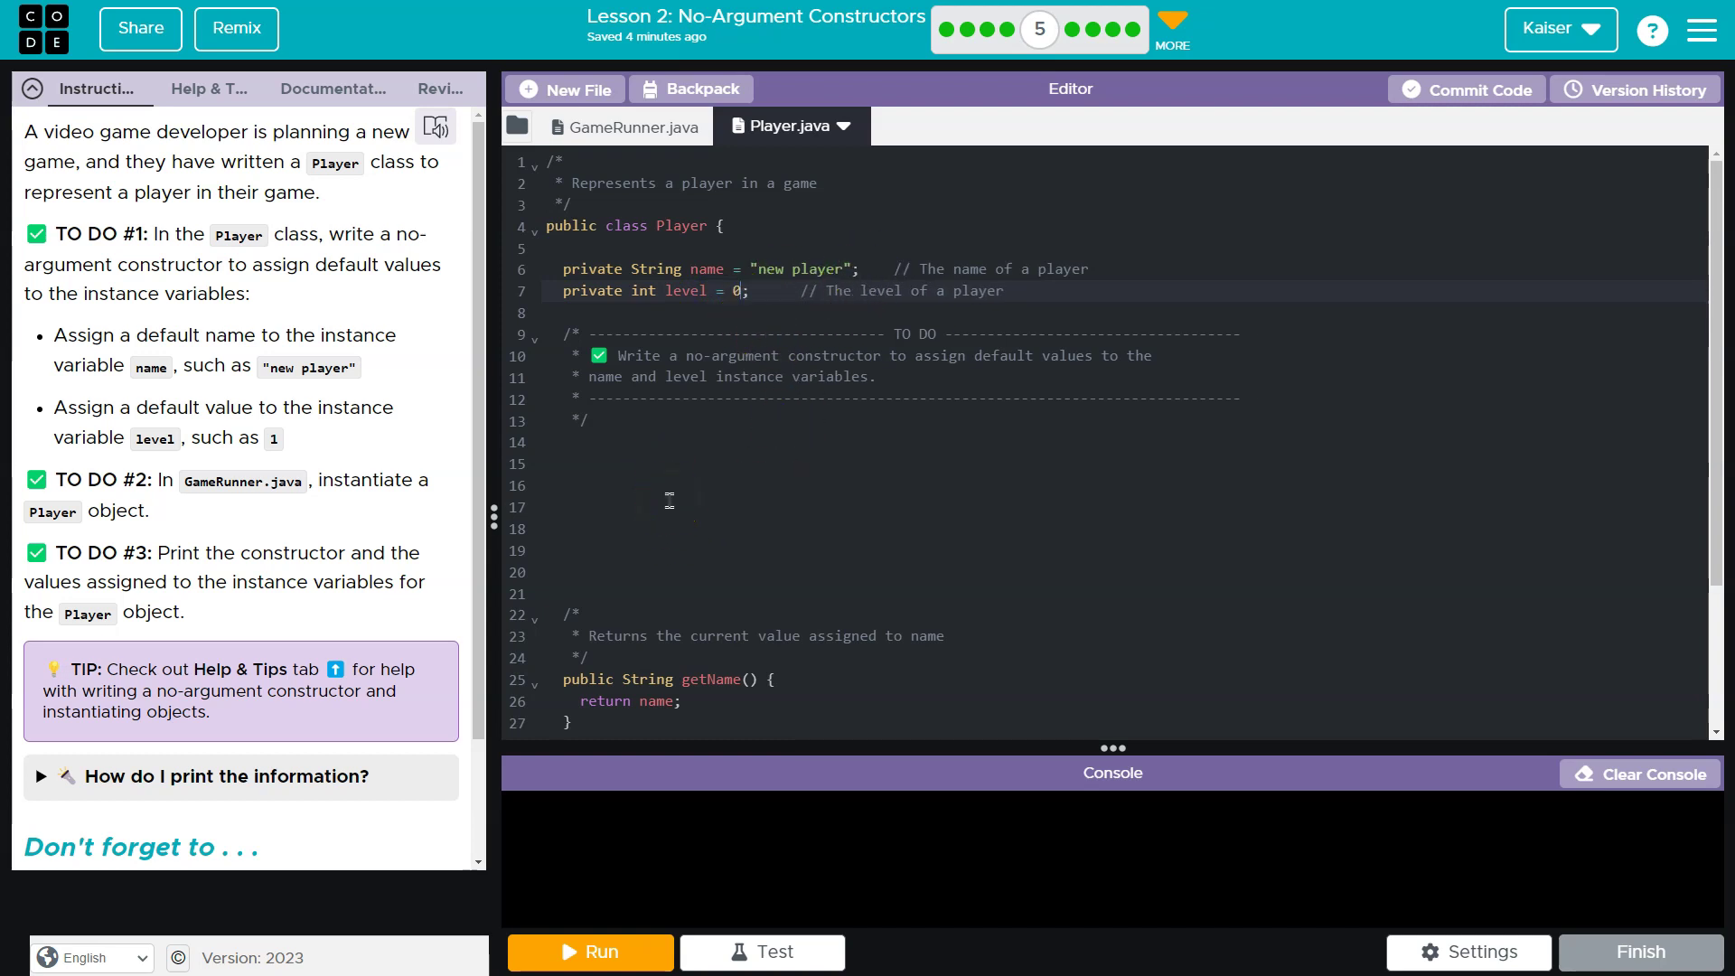
{"action": "double_click", "coordinate": [799, 270]}
{"action": "left_click", "coordinate": [731, 290]}
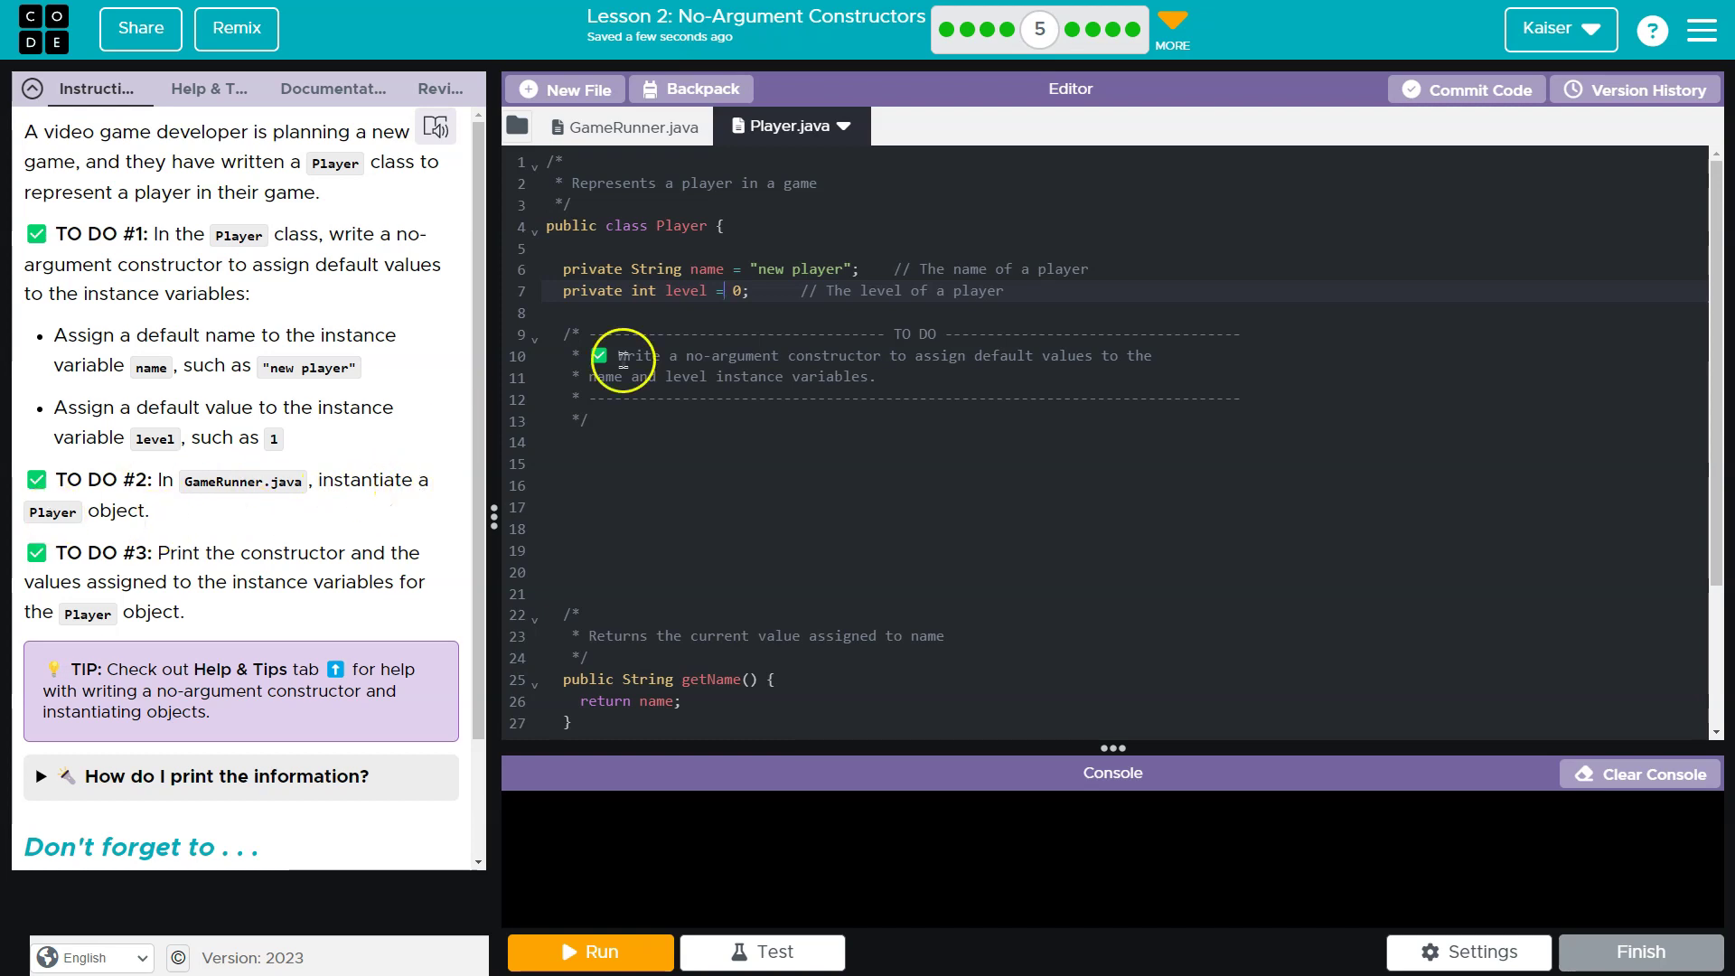
In GameRunner.java, add Player fred = new Player(); below the TODO comment.
{"action": "left_click", "coordinate": [633, 126]}
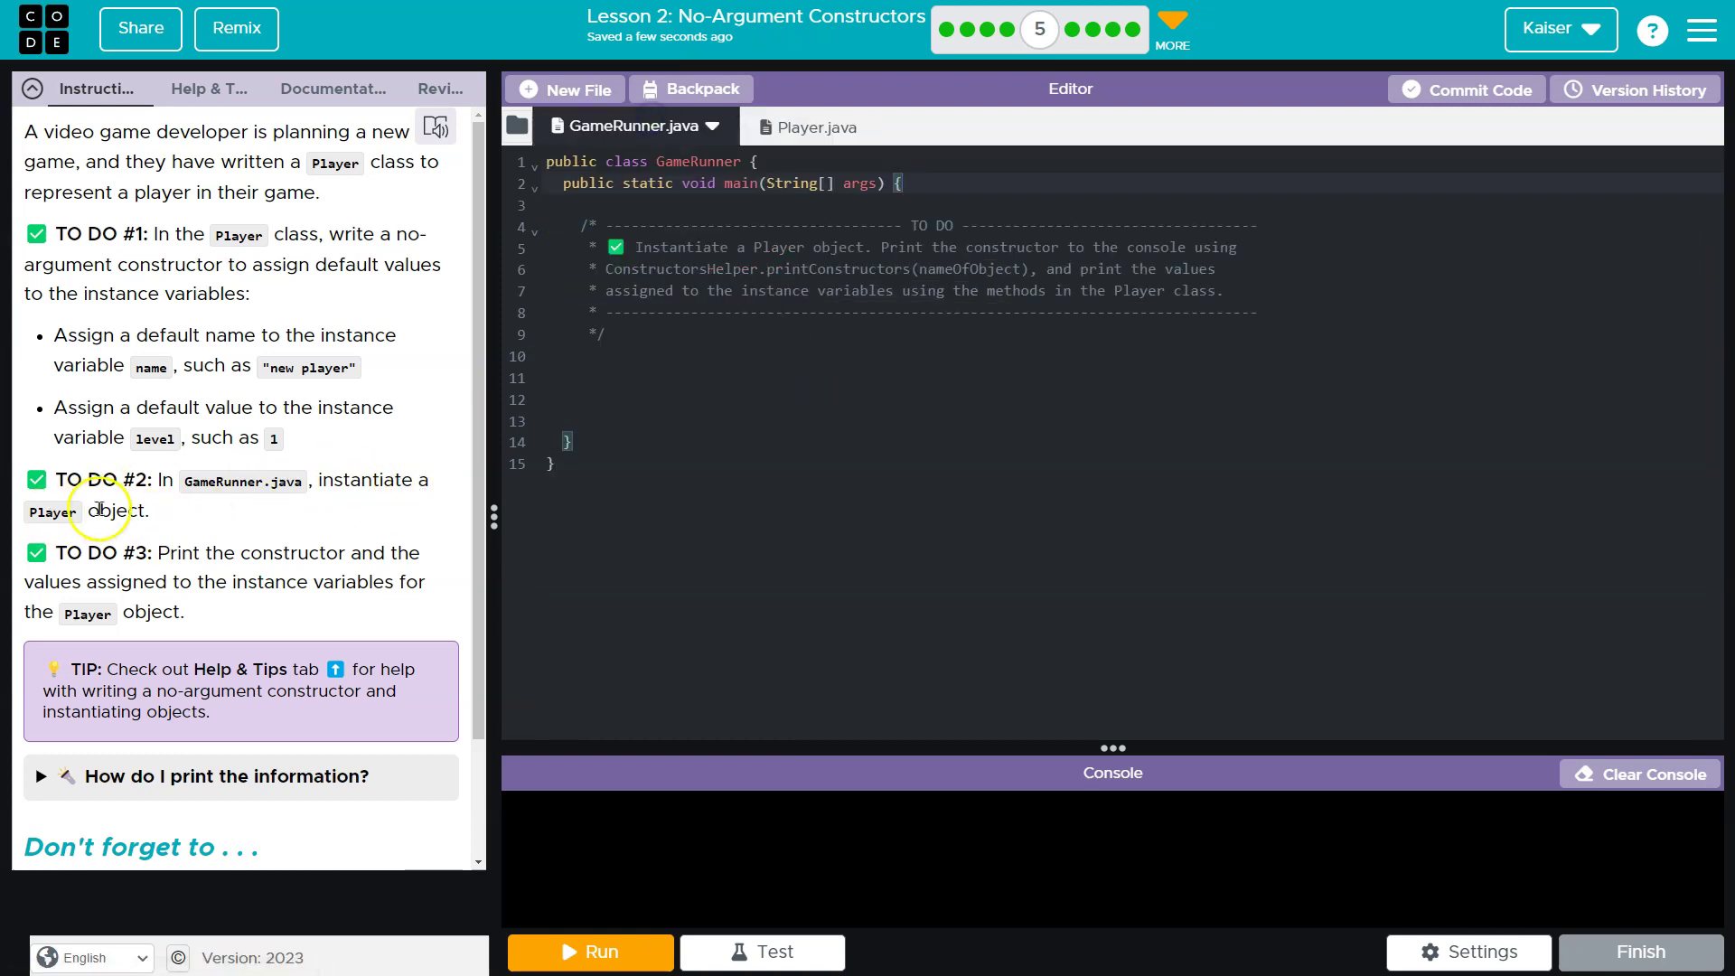
{"action": "left_click", "coordinate": [659, 334]}
{"action": "key", "text": "Return"}
{"action": "key", "text": "Return"}
{"action": "type", "text": "fred ="}
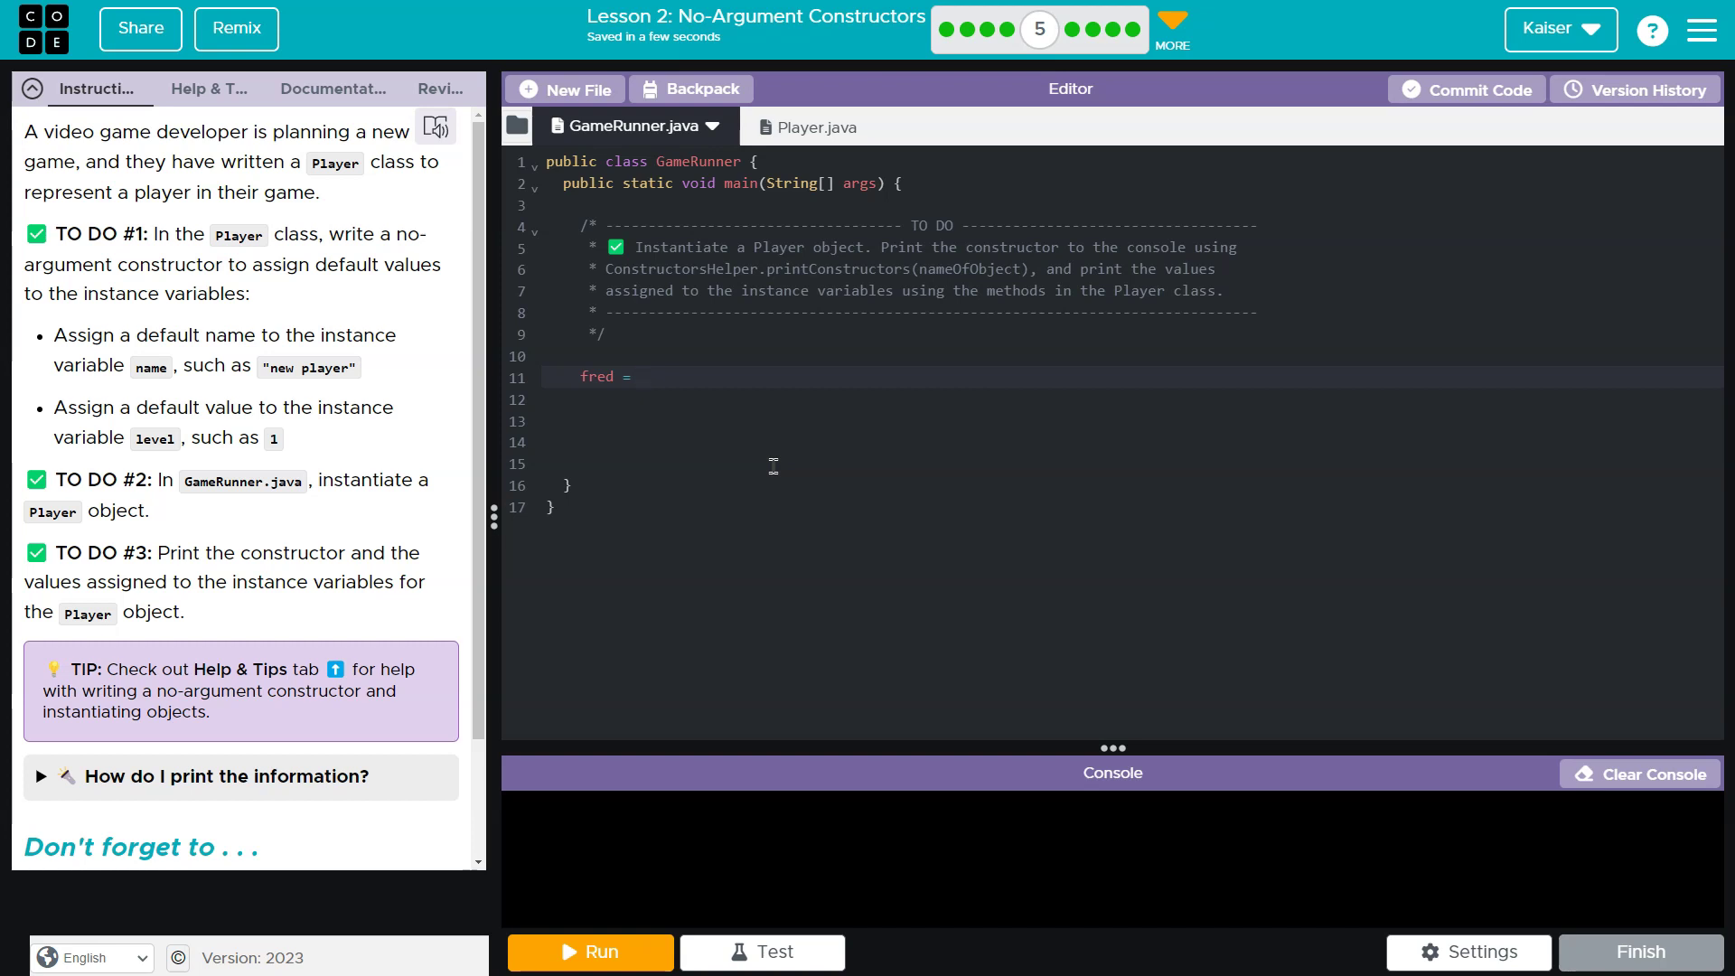
{"action": "key", "text": "BackSpace"}
{"action": "key", "text": "BackSpace"}
{"action": "key", "text": "BackSpace"}
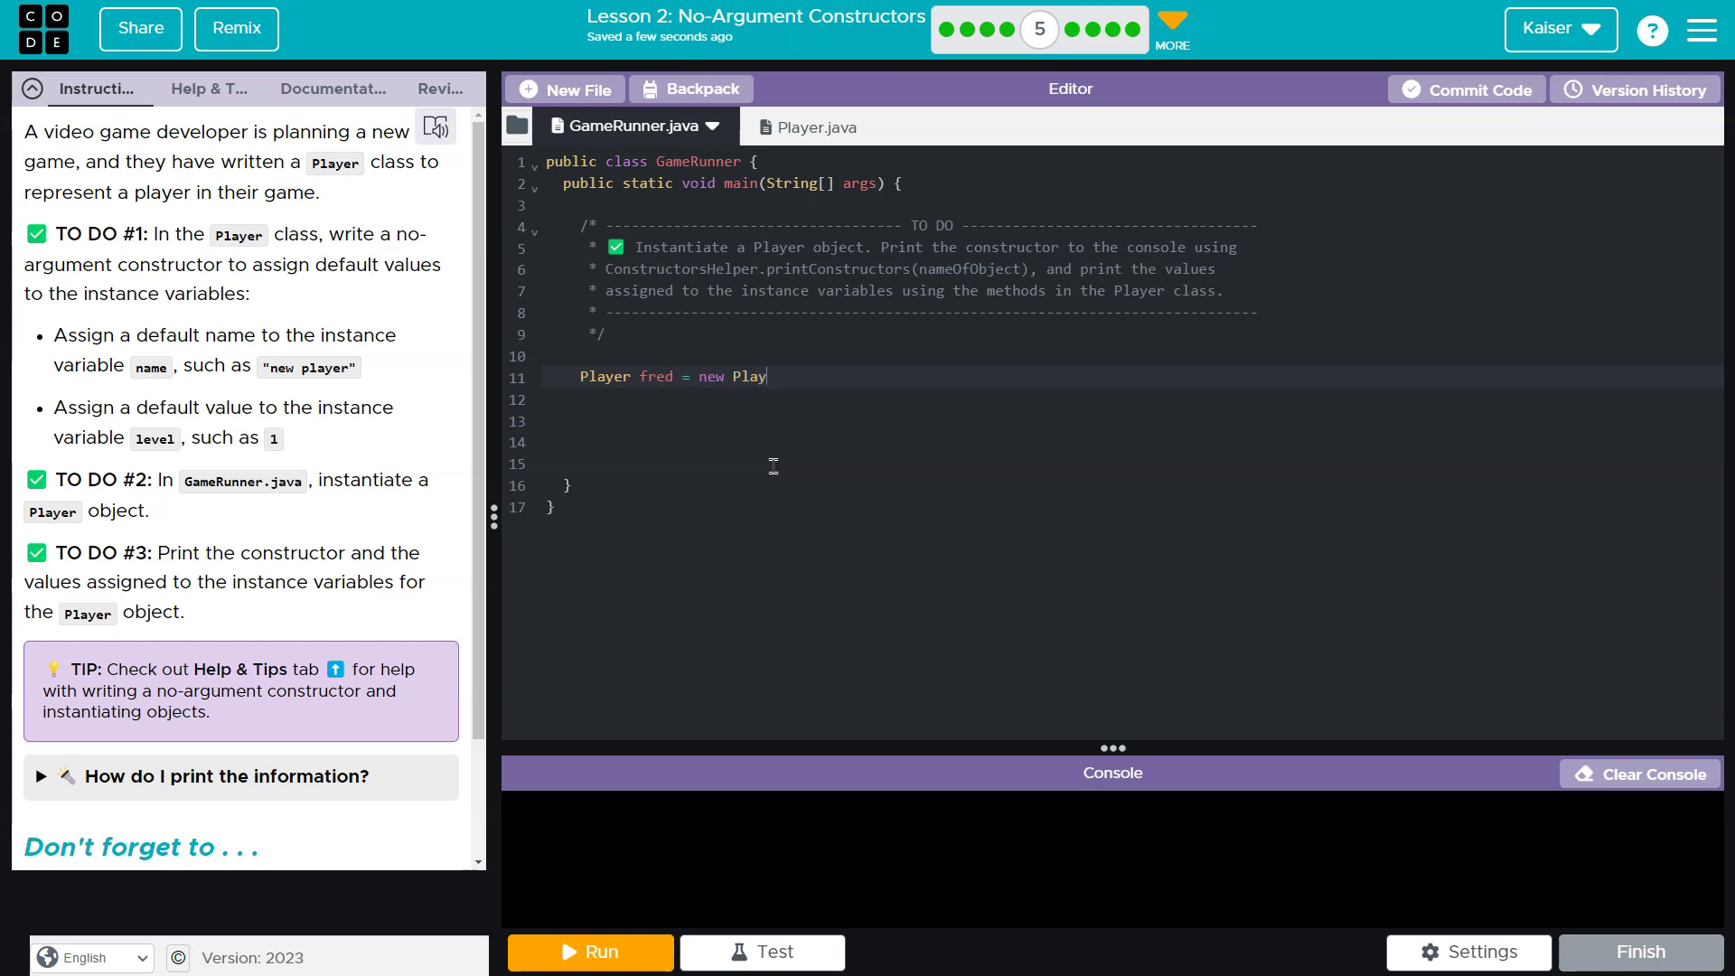
{"action": "type", "text": "er();"}
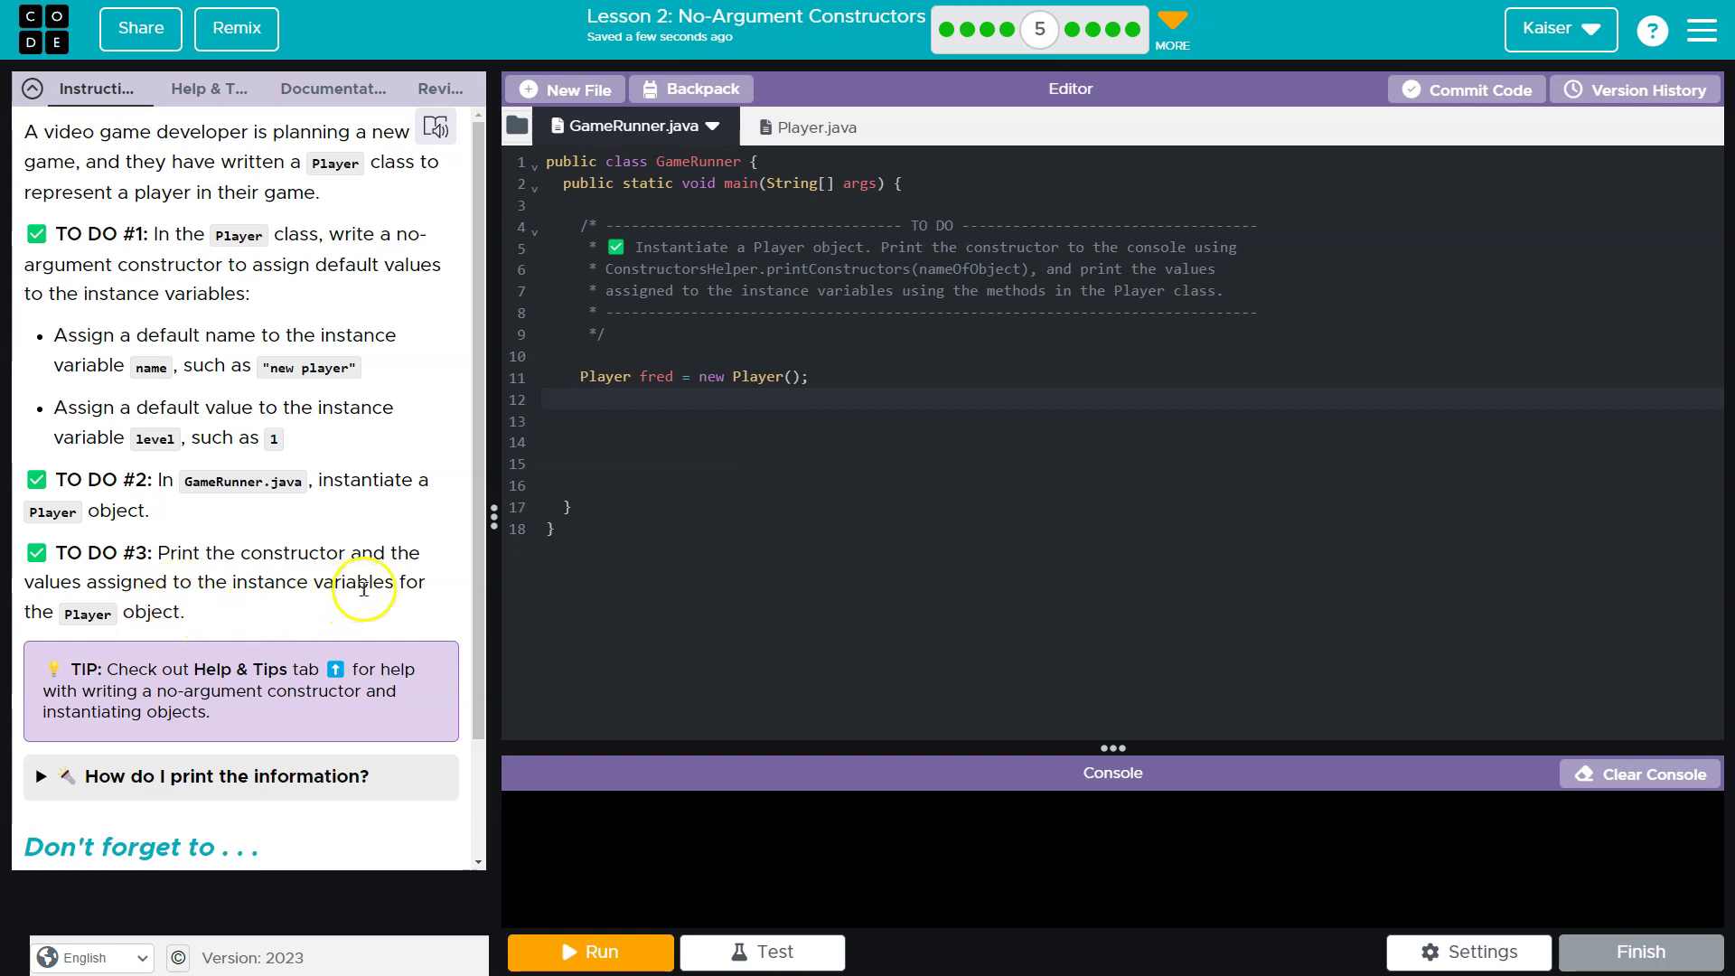
Copy ConstructorsHelper.printConstructors() from the printing help and paste it below fred's creation, passing fred.
{"action": "left_click", "coordinate": [204, 775]}
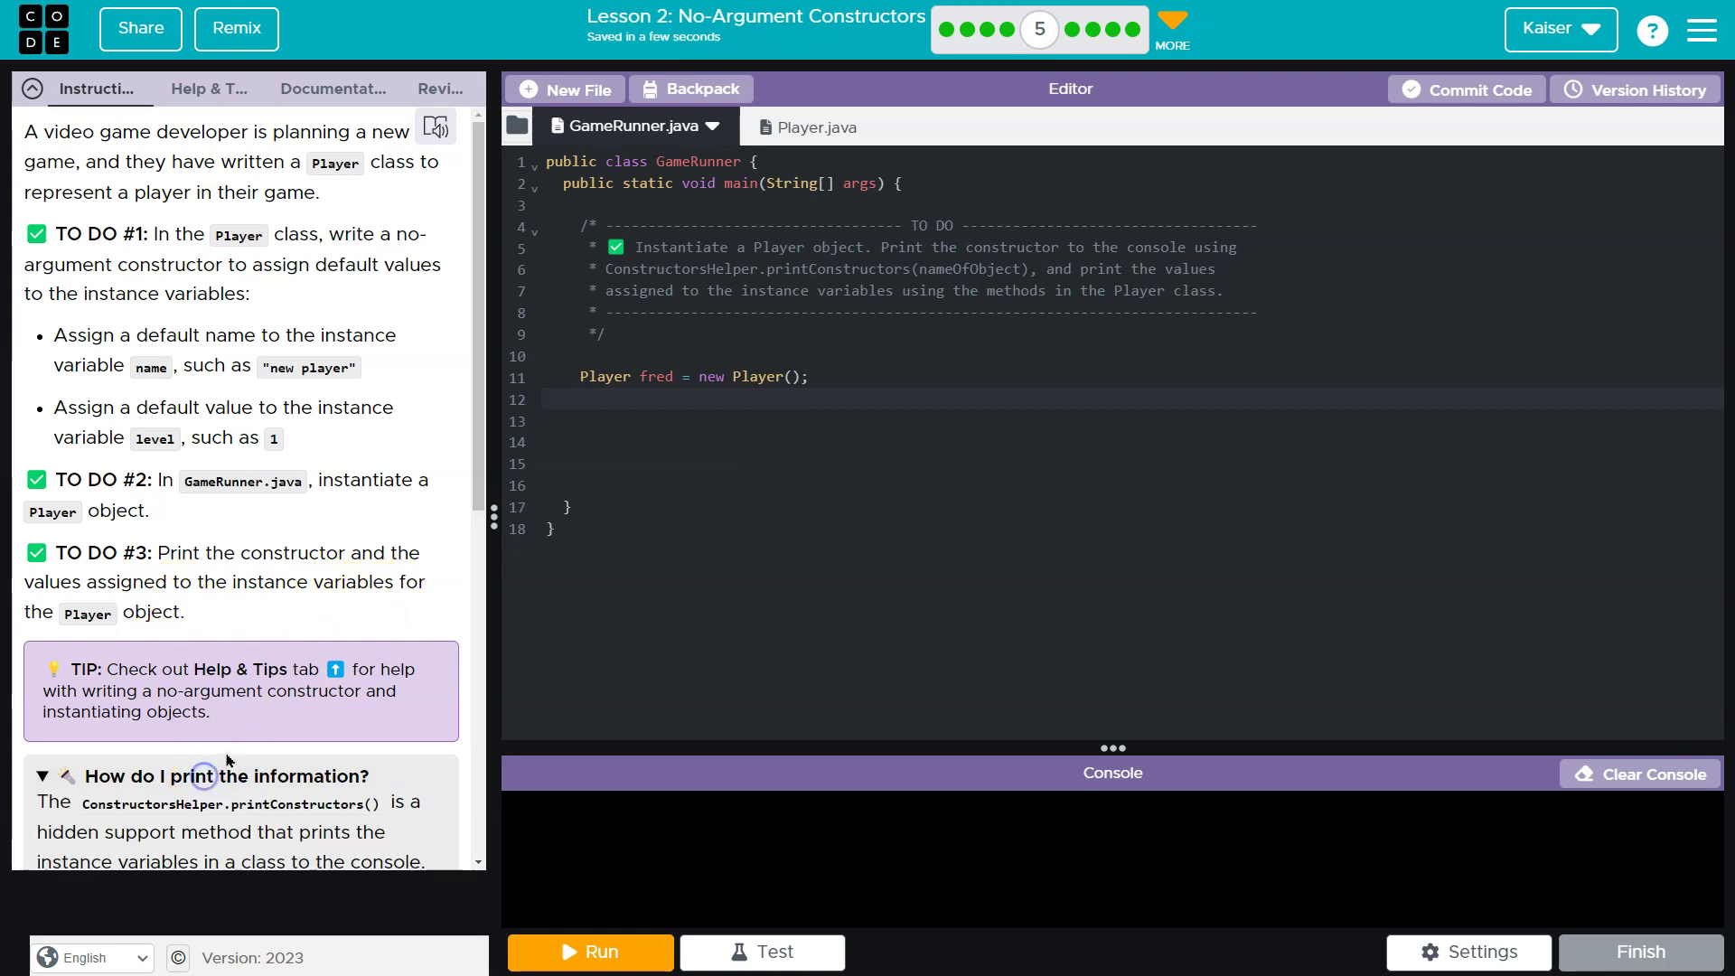
{"action": "scroll", "coordinate": [244, 678], "scroll_direction": "down", "scroll_amount": 3}
{"action": "left_click_drag", "start_coordinate": [385, 619], "coordinate": [95, 626]}
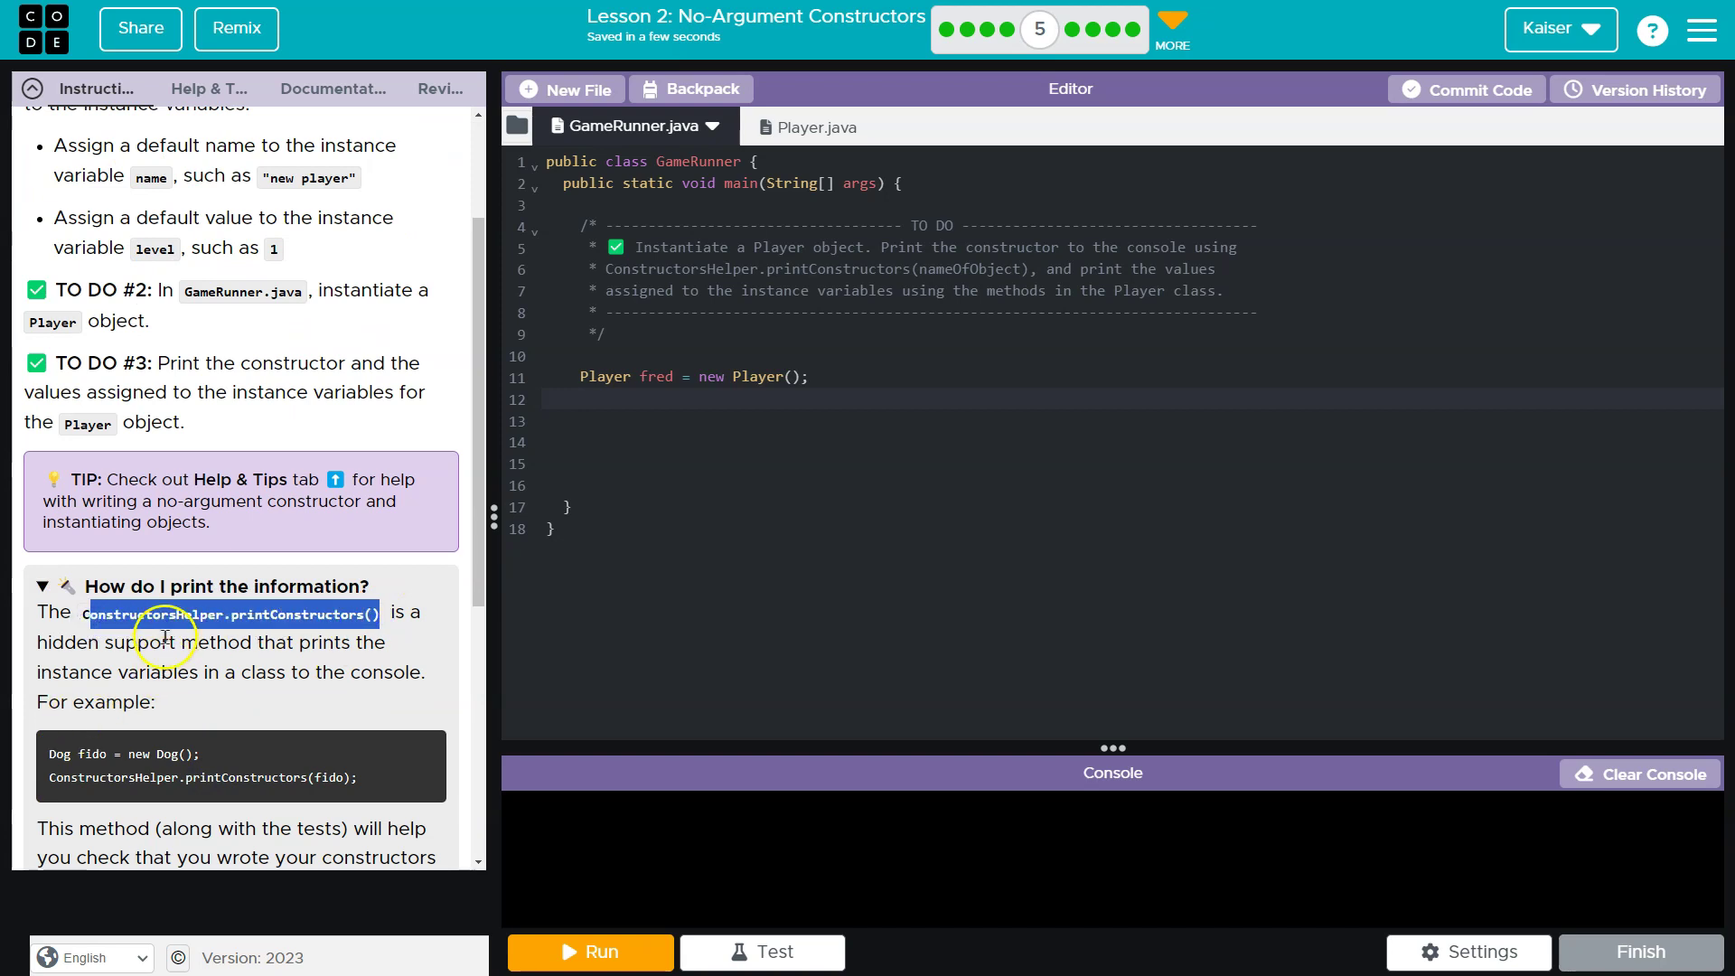
{"action": "left_click", "coordinate": [71, 617]}
{"action": "left_click_drag", "start_coordinate": [81, 617], "coordinate": [384, 614]}
{"action": "key", "text": "ctrl+c"}
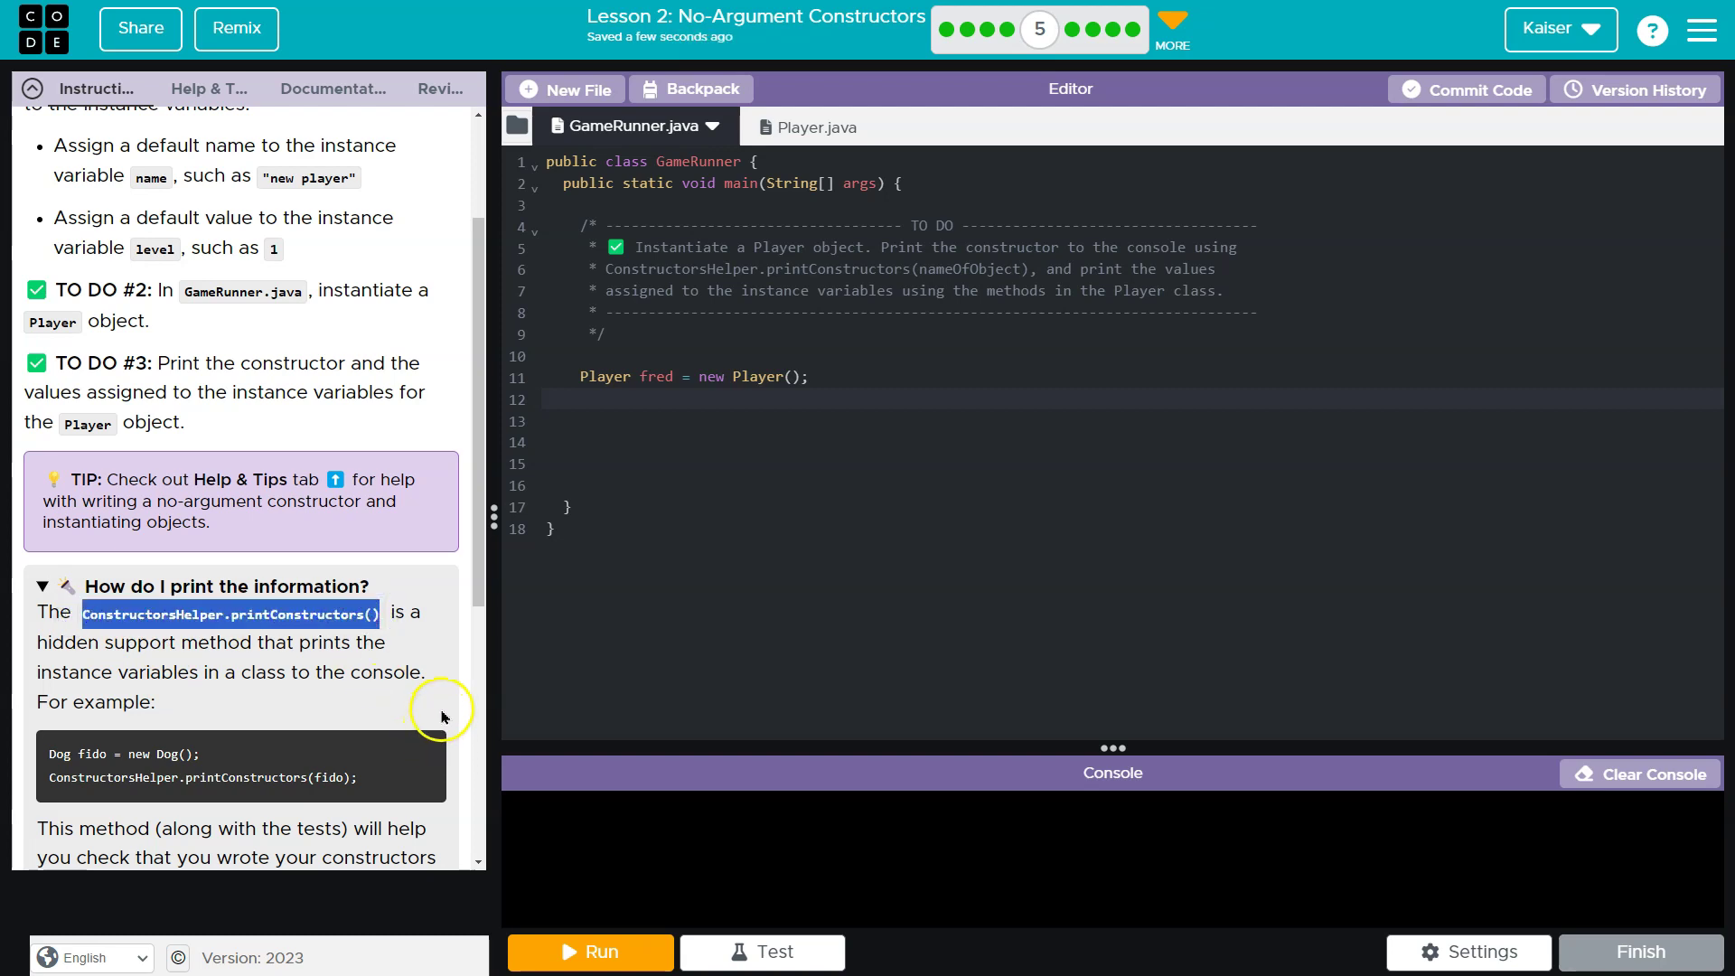
{"action": "left_click", "coordinate": [750, 419]}
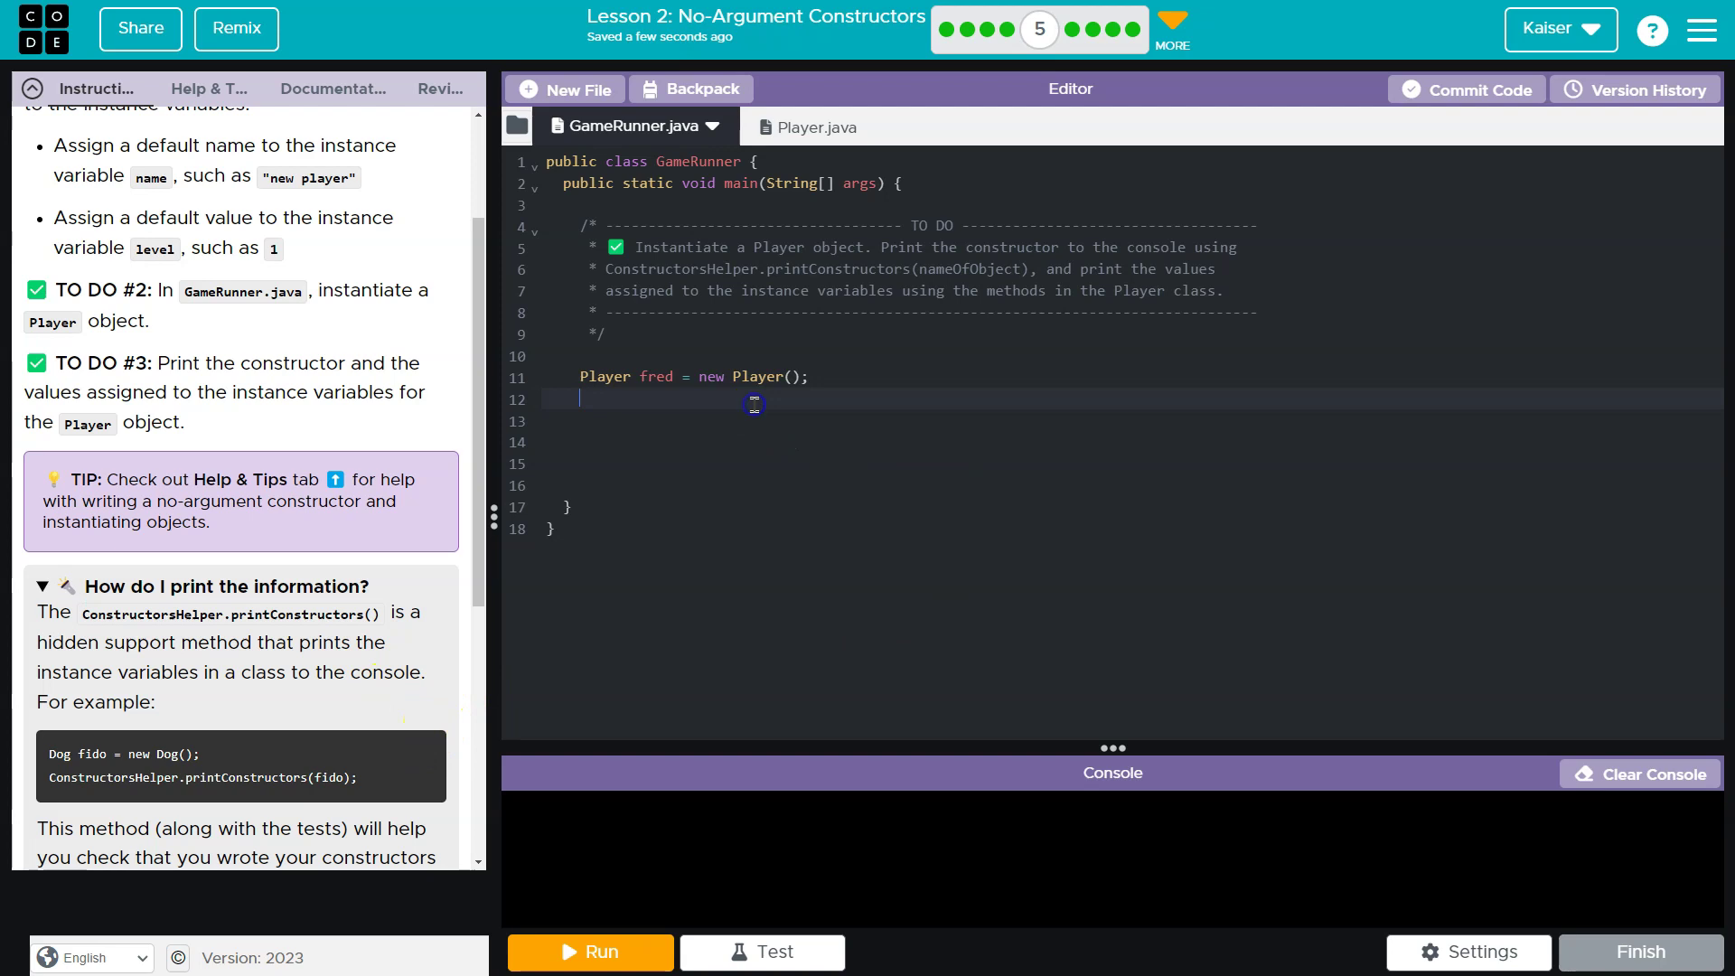
{"action": "key", "text": "ctrl+v"}
{"action": "left_click", "coordinate": [822, 375]}
{"action": "key", "text": "Return"}
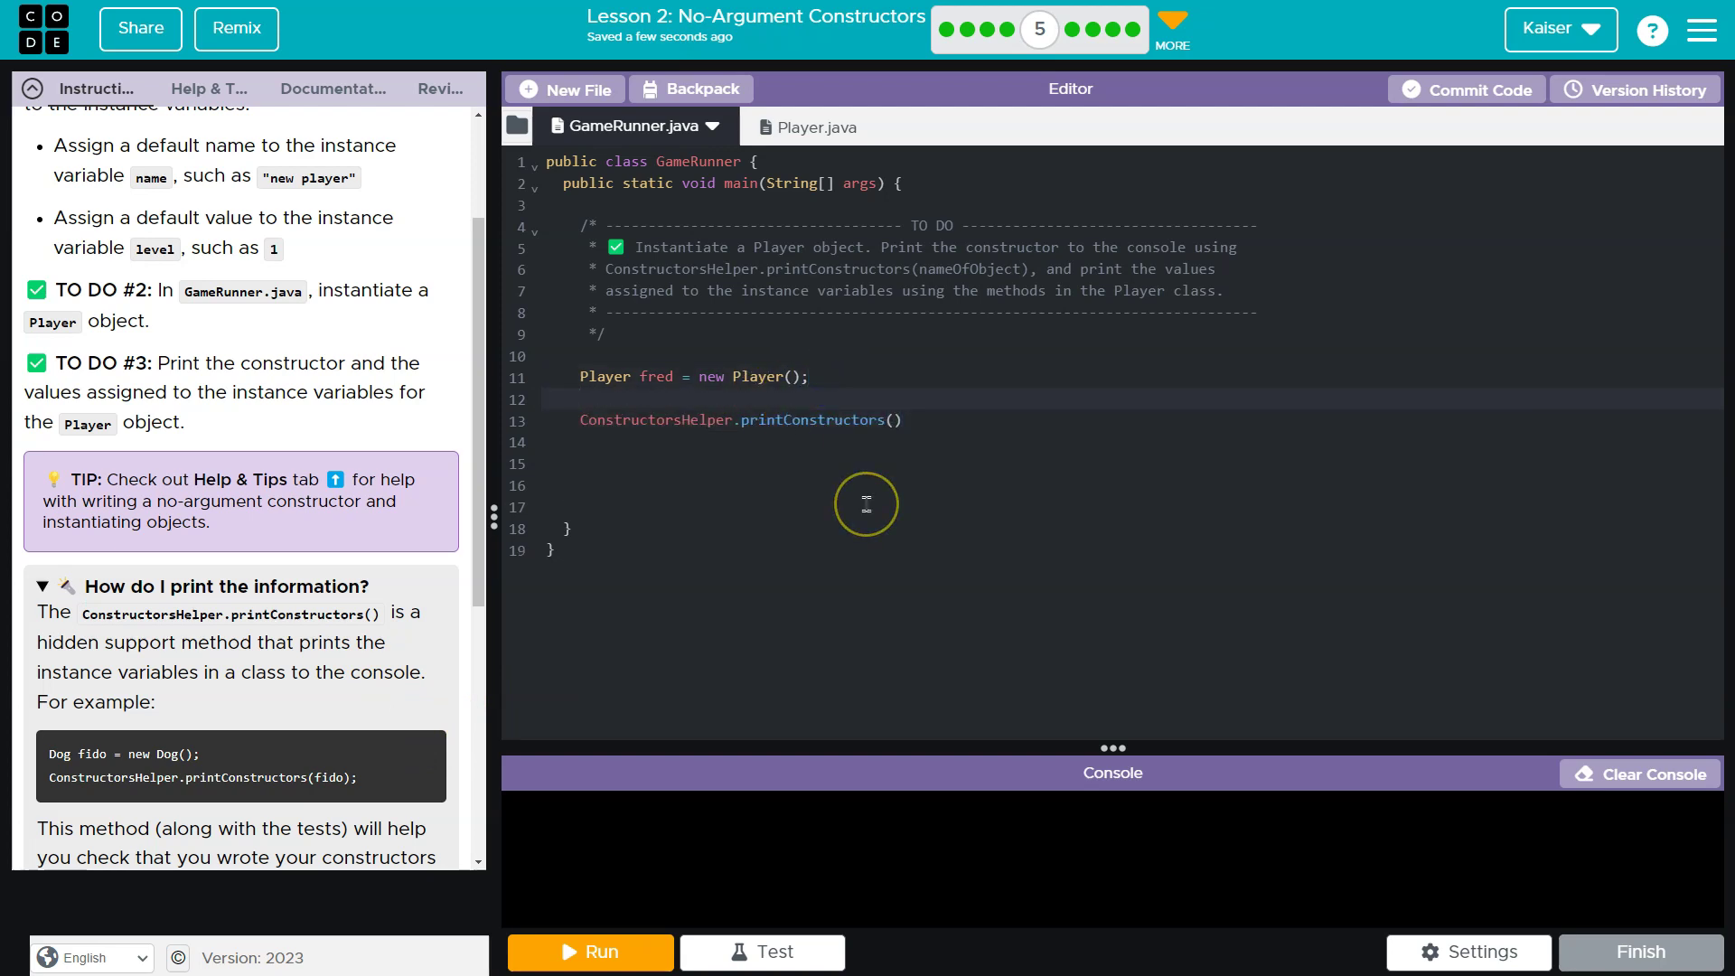
{"action": "left_click", "coordinate": [895, 419]}
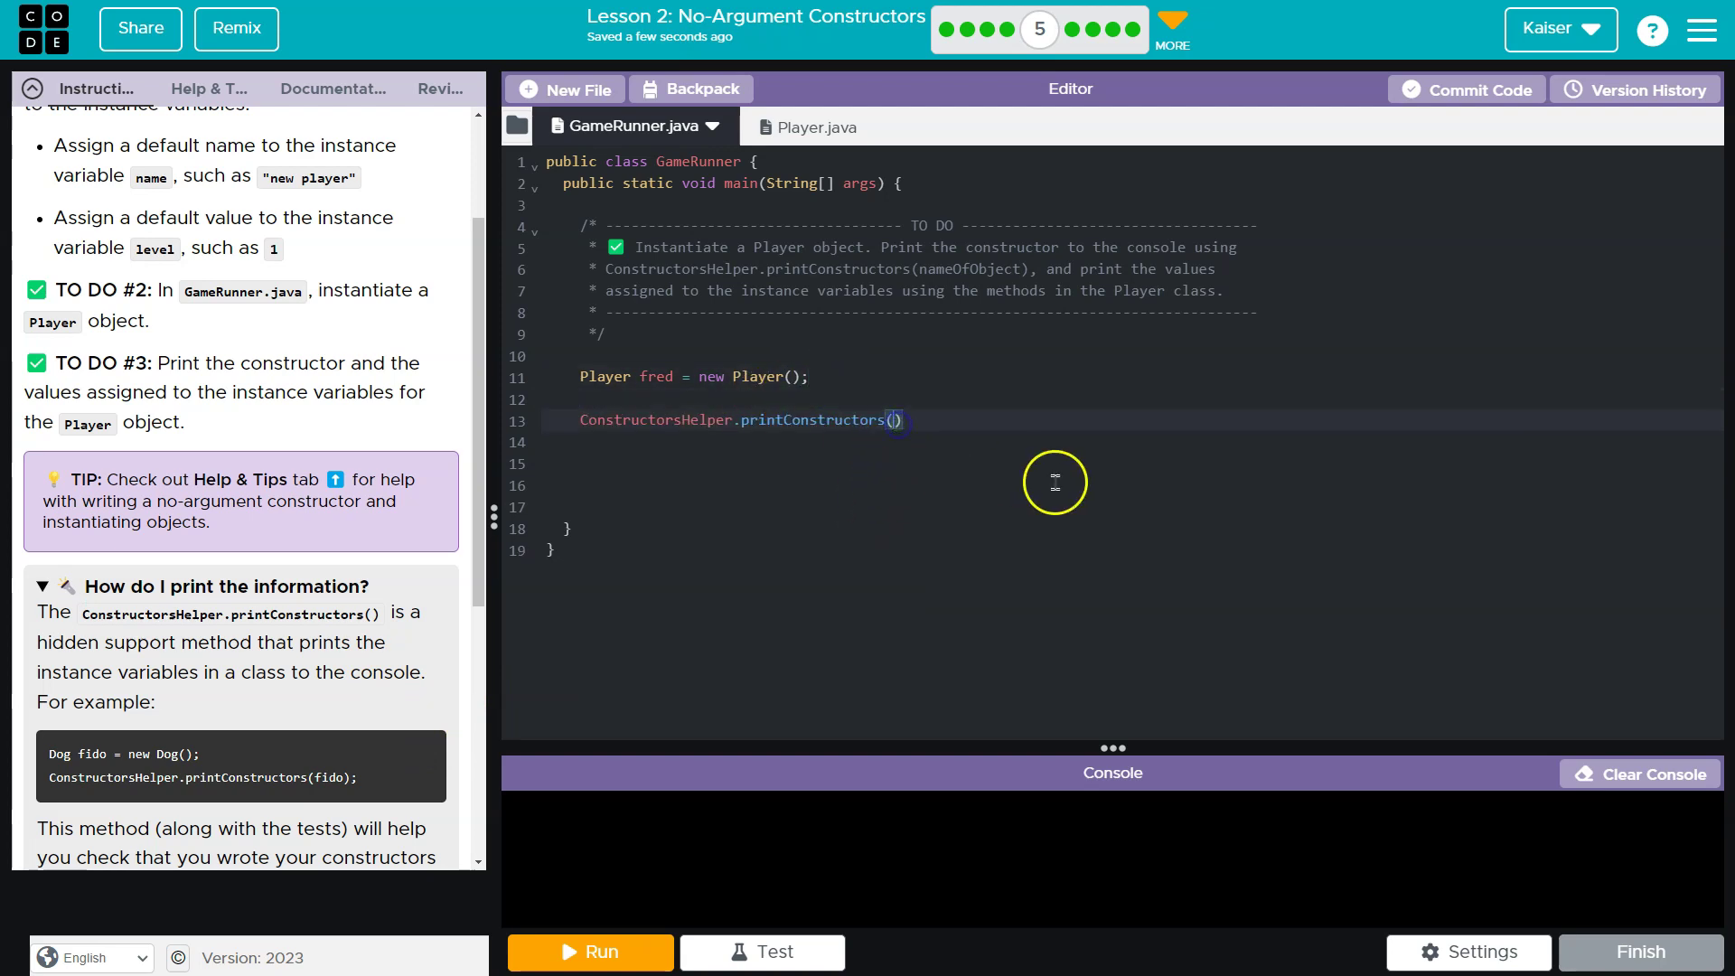
{"action": "type", "text": "fred"}
Run the program to show public Player() output, then remove extra blank lines in GameRunner.
{"action": "left_click", "coordinate": [603, 951]}
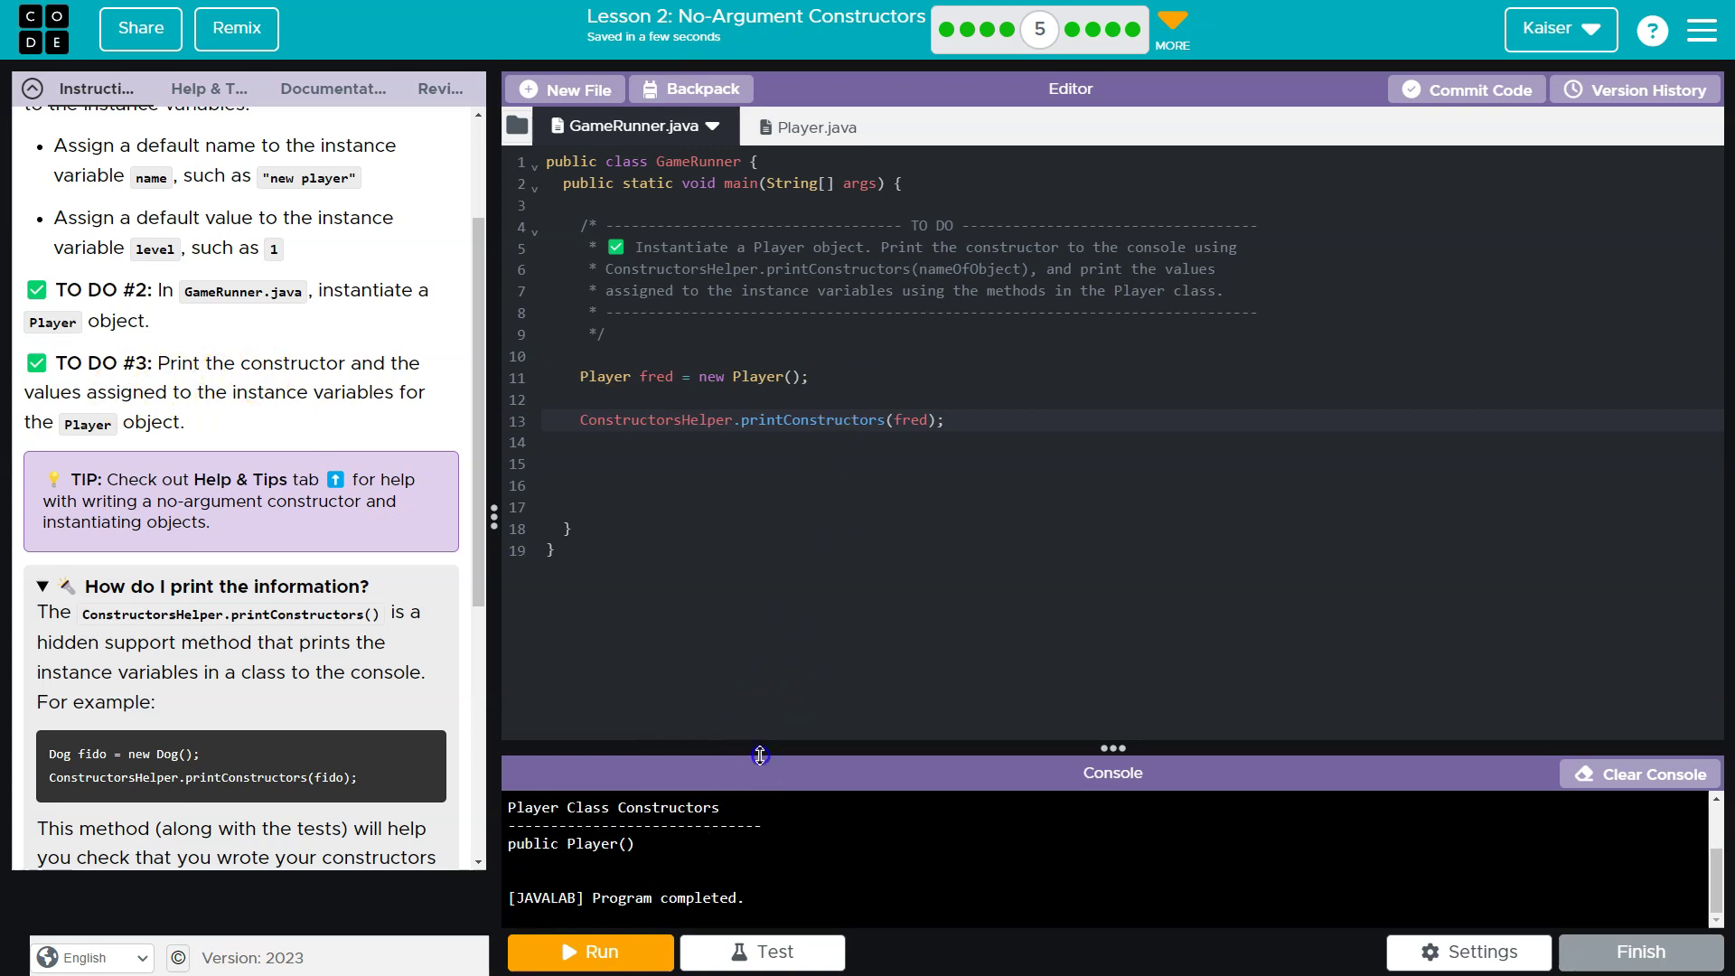
{"action": "left_click_drag", "start_coordinate": [759, 753], "coordinate": [760, 627]}
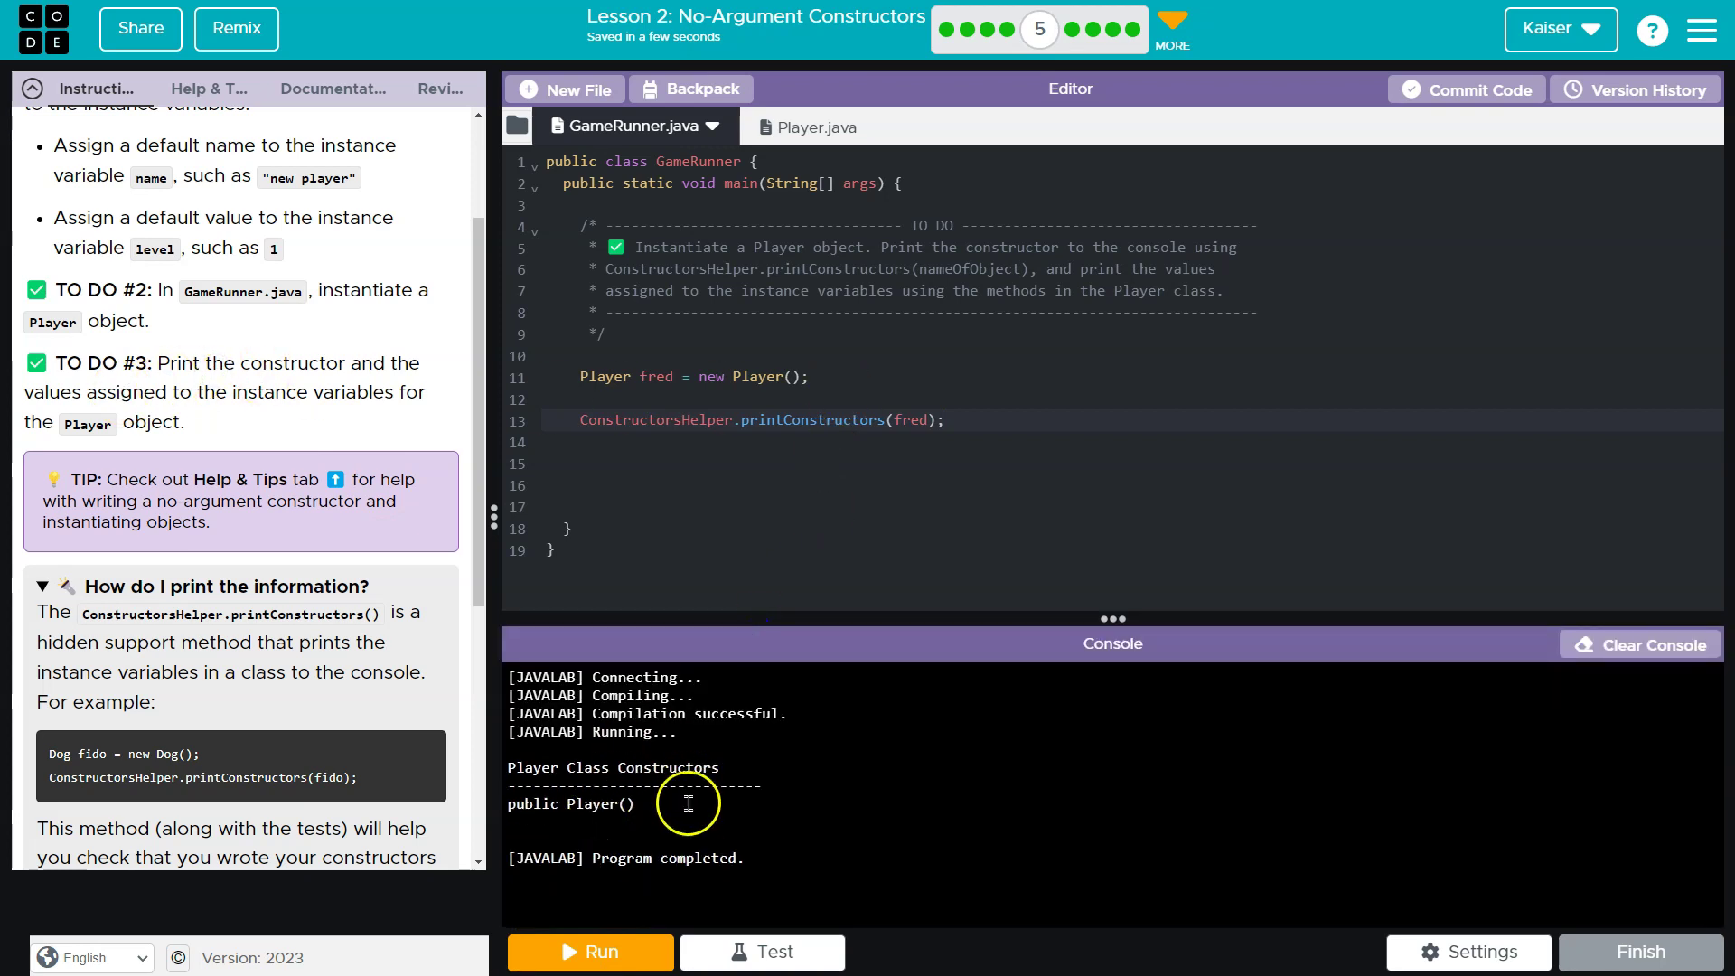
{"action": "left_click", "coordinate": [915, 468]}
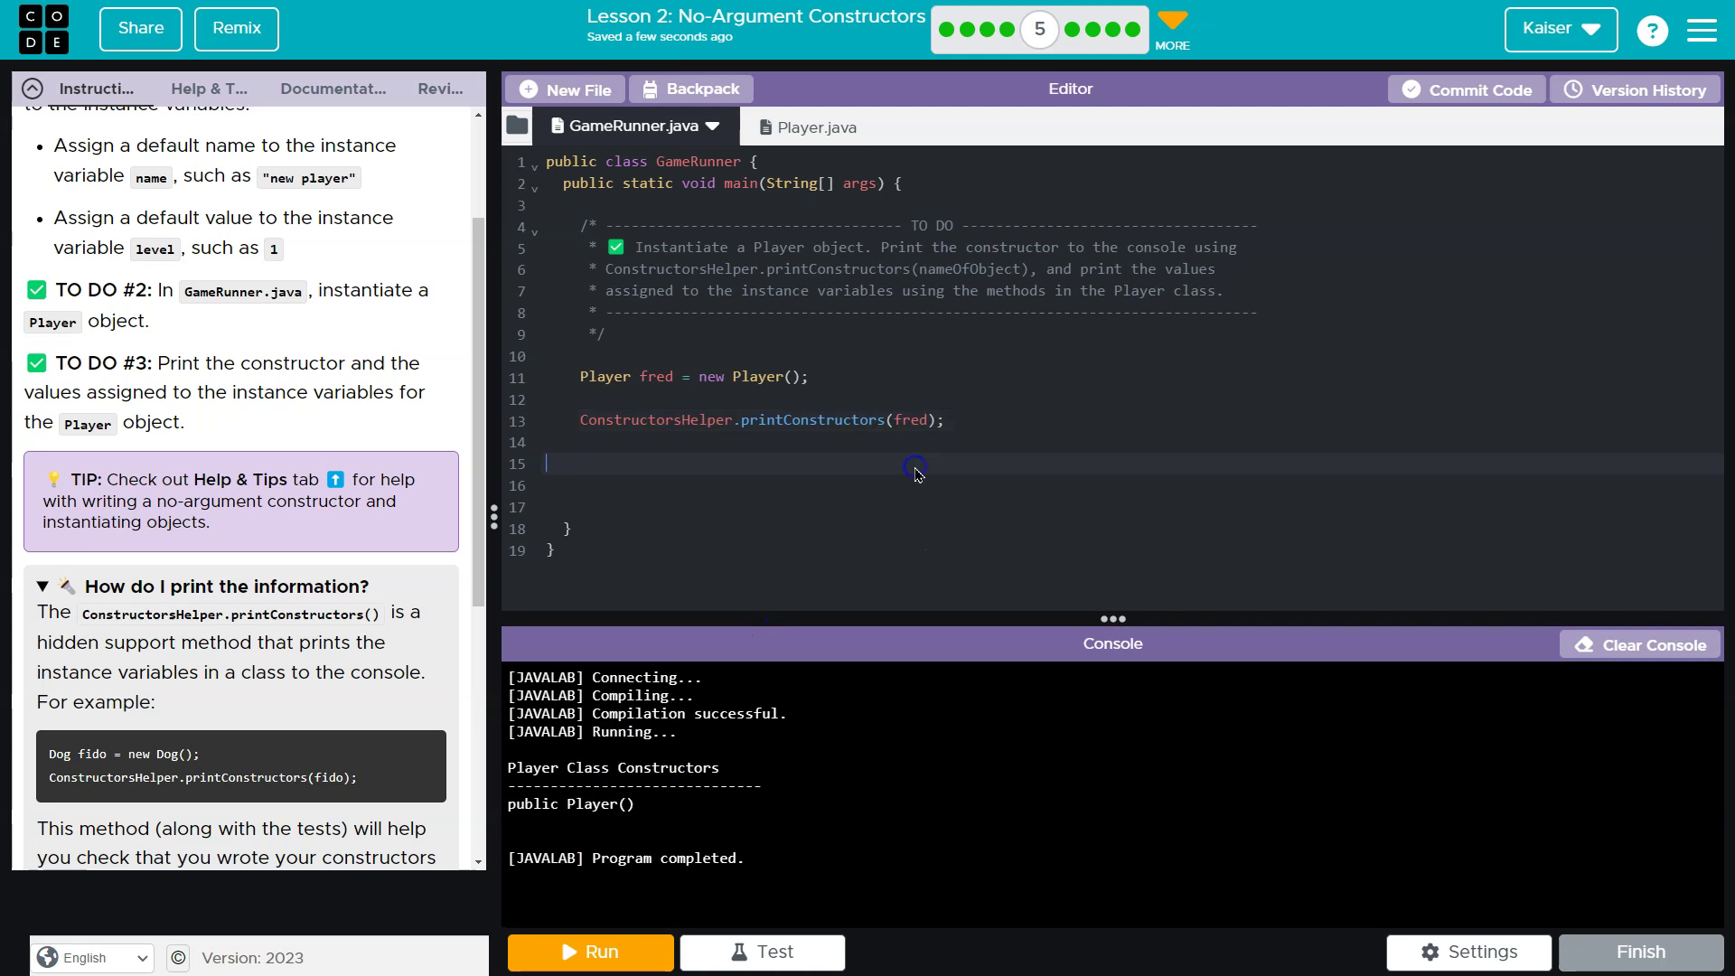
{"action": "key", "text": "BackSpace"}
{"action": "key", "text": "BackSpace"}
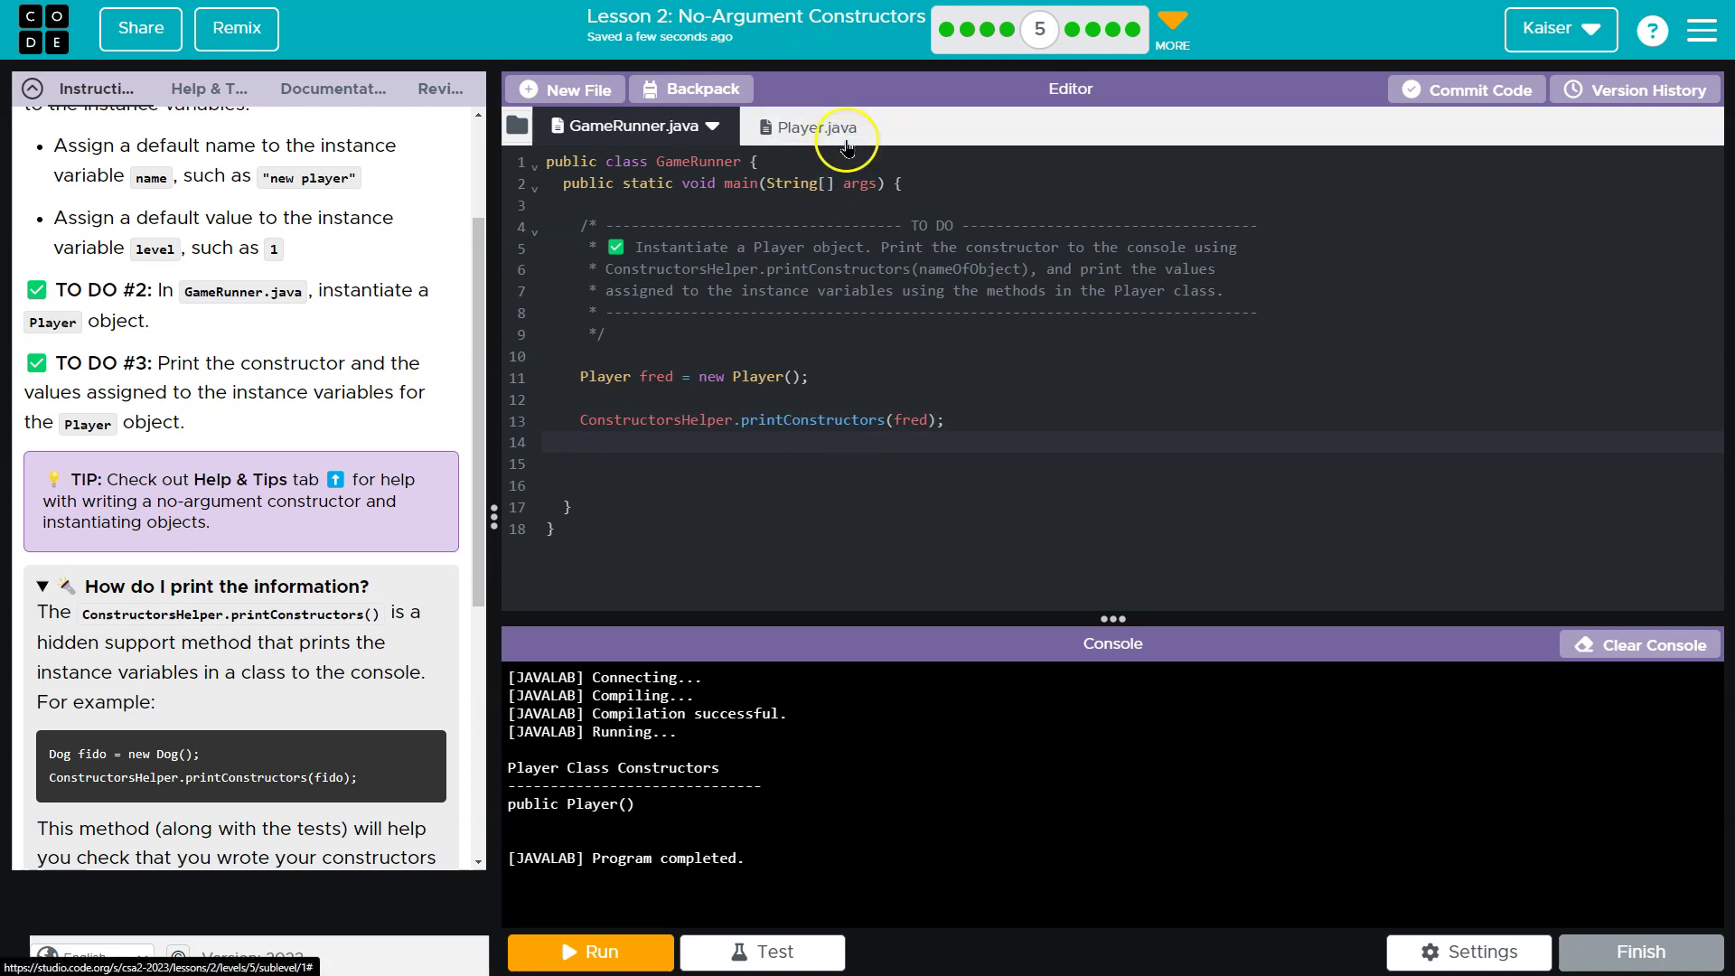
In Player.java, delete the blank lines 14 through 20.
{"action": "left_click", "coordinate": [818, 128]}
{"action": "scroll", "coordinate": [732, 312], "scroll_direction": "down", "scroll_amount": 3}
{"action": "scroll", "coordinate": [651, 435], "scroll_direction": "down", "scroll_amount": 1}
{"action": "left_click", "coordinate": [641, 384]}
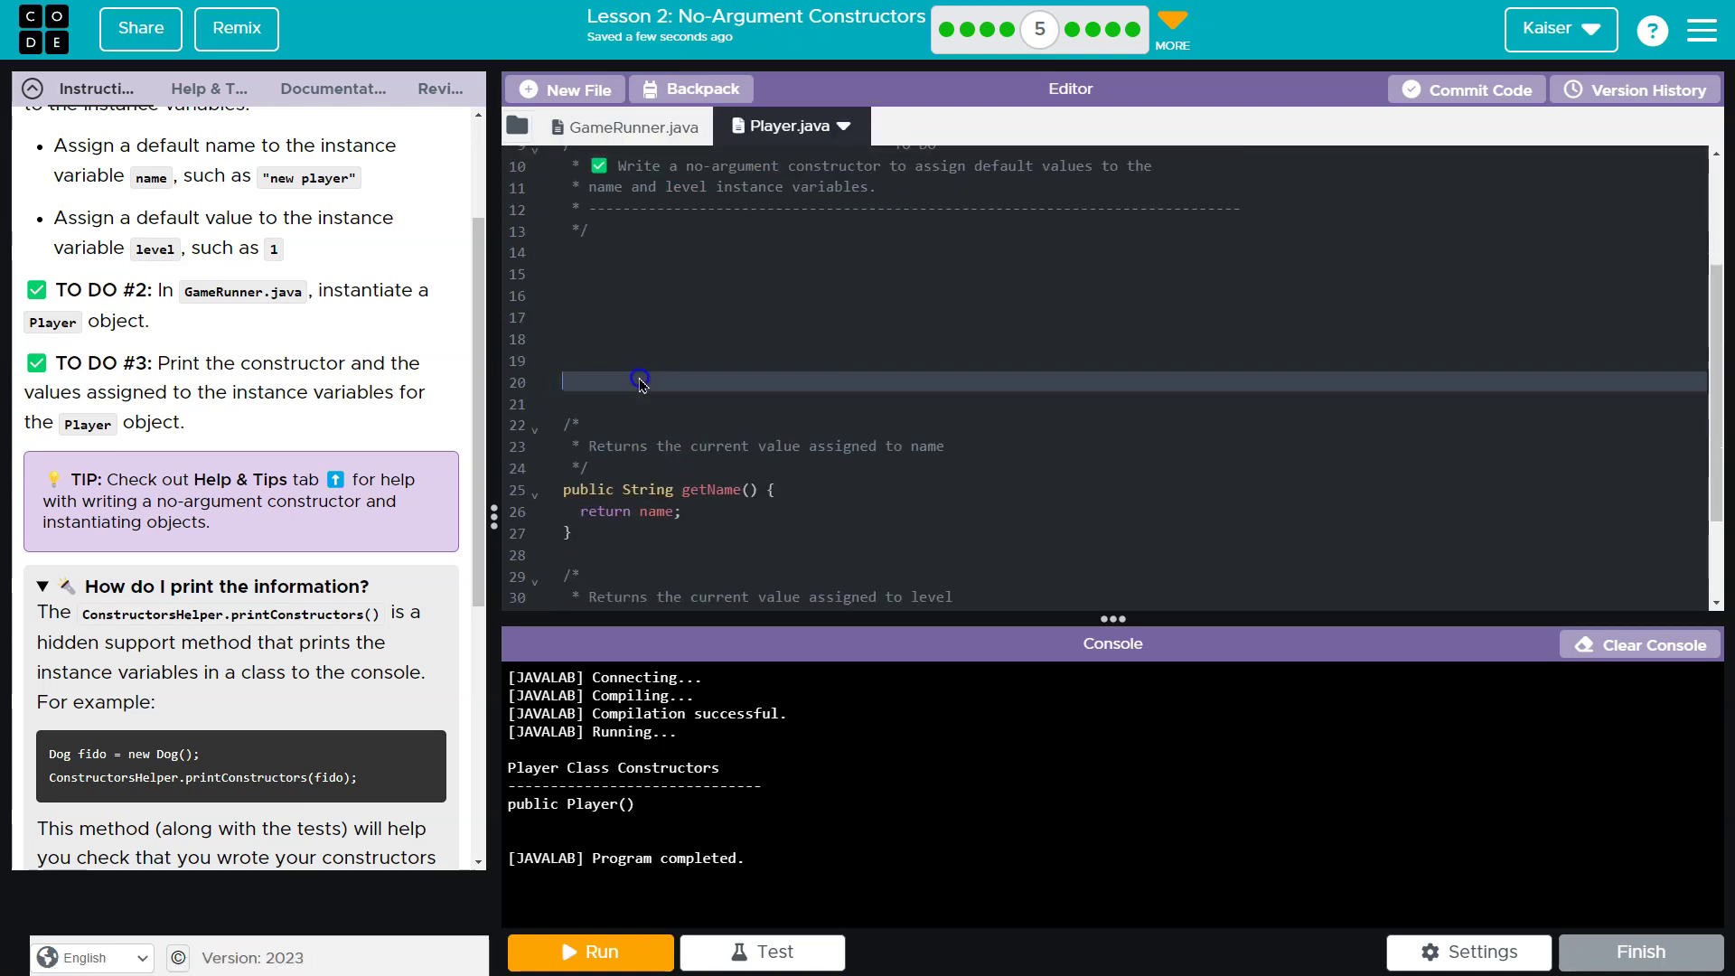
{"action": "left_click_drag", "start_coordinate": [640, 383], "coordinate": [517, 268]}
{"action": "key", "text": "BackSpace"}
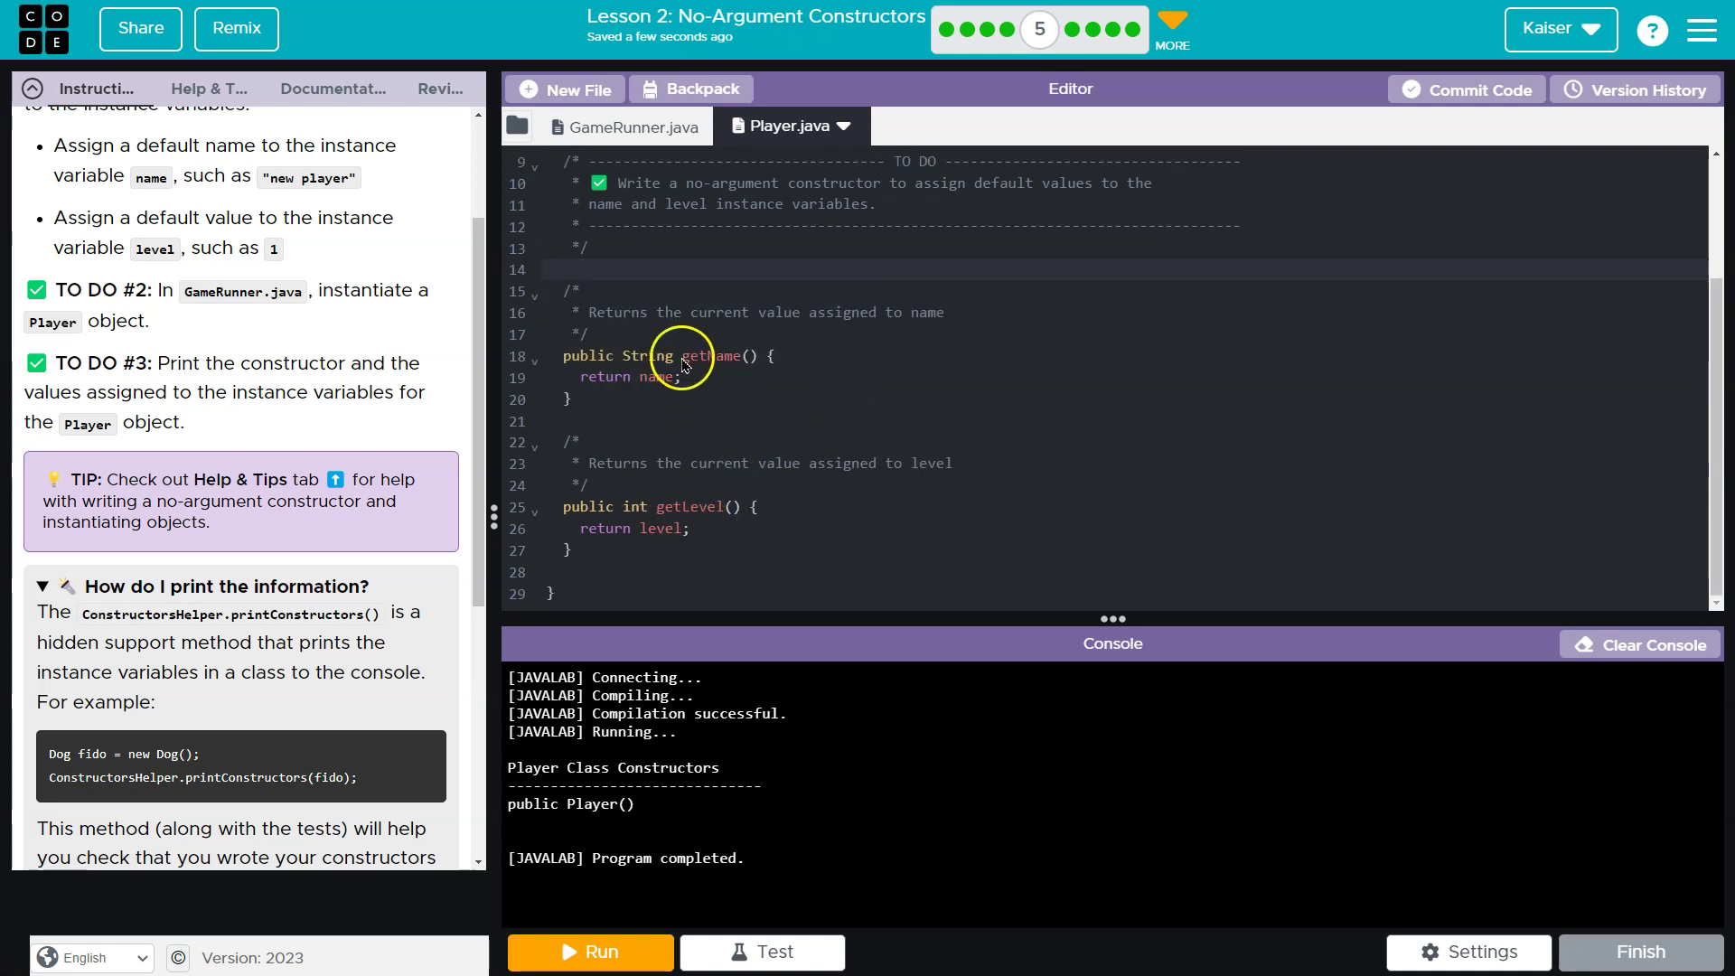
Add System.out.println("Name: " + fred.getName()); to GameRunner.java.
{"action": "left_click", "coordinate": [624, 125]}
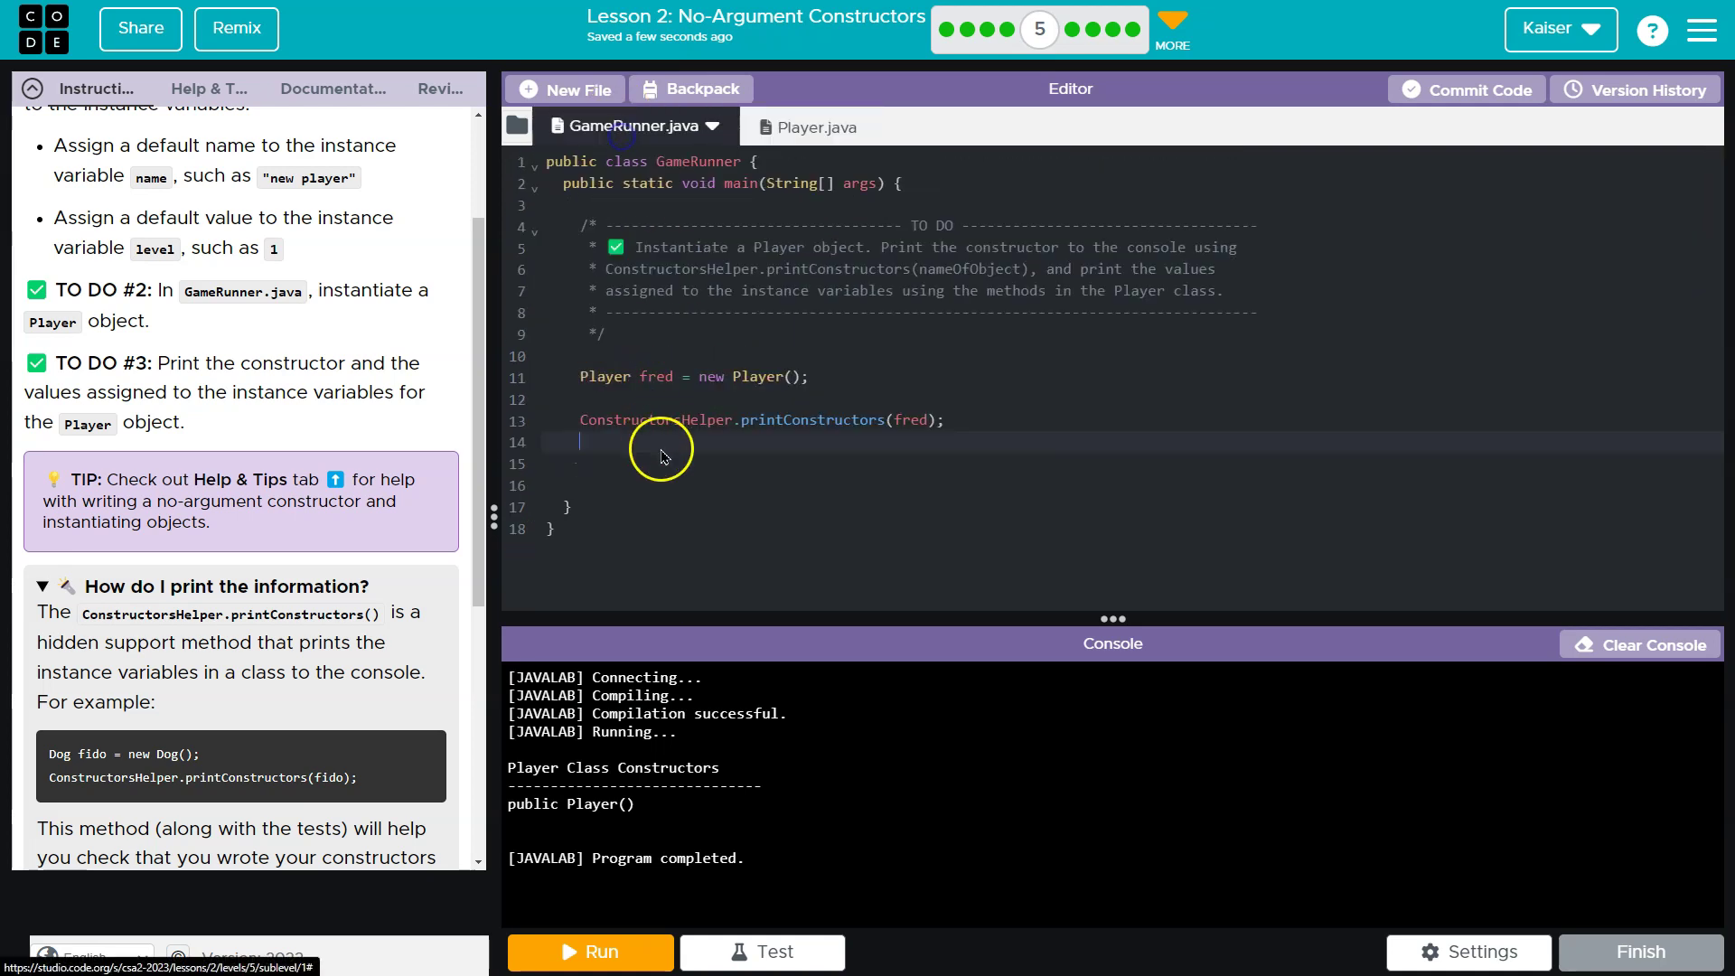
{"action": "left_click", "coordinate": [669, 443]}
{"action": "type", "text": "System.out.println"}
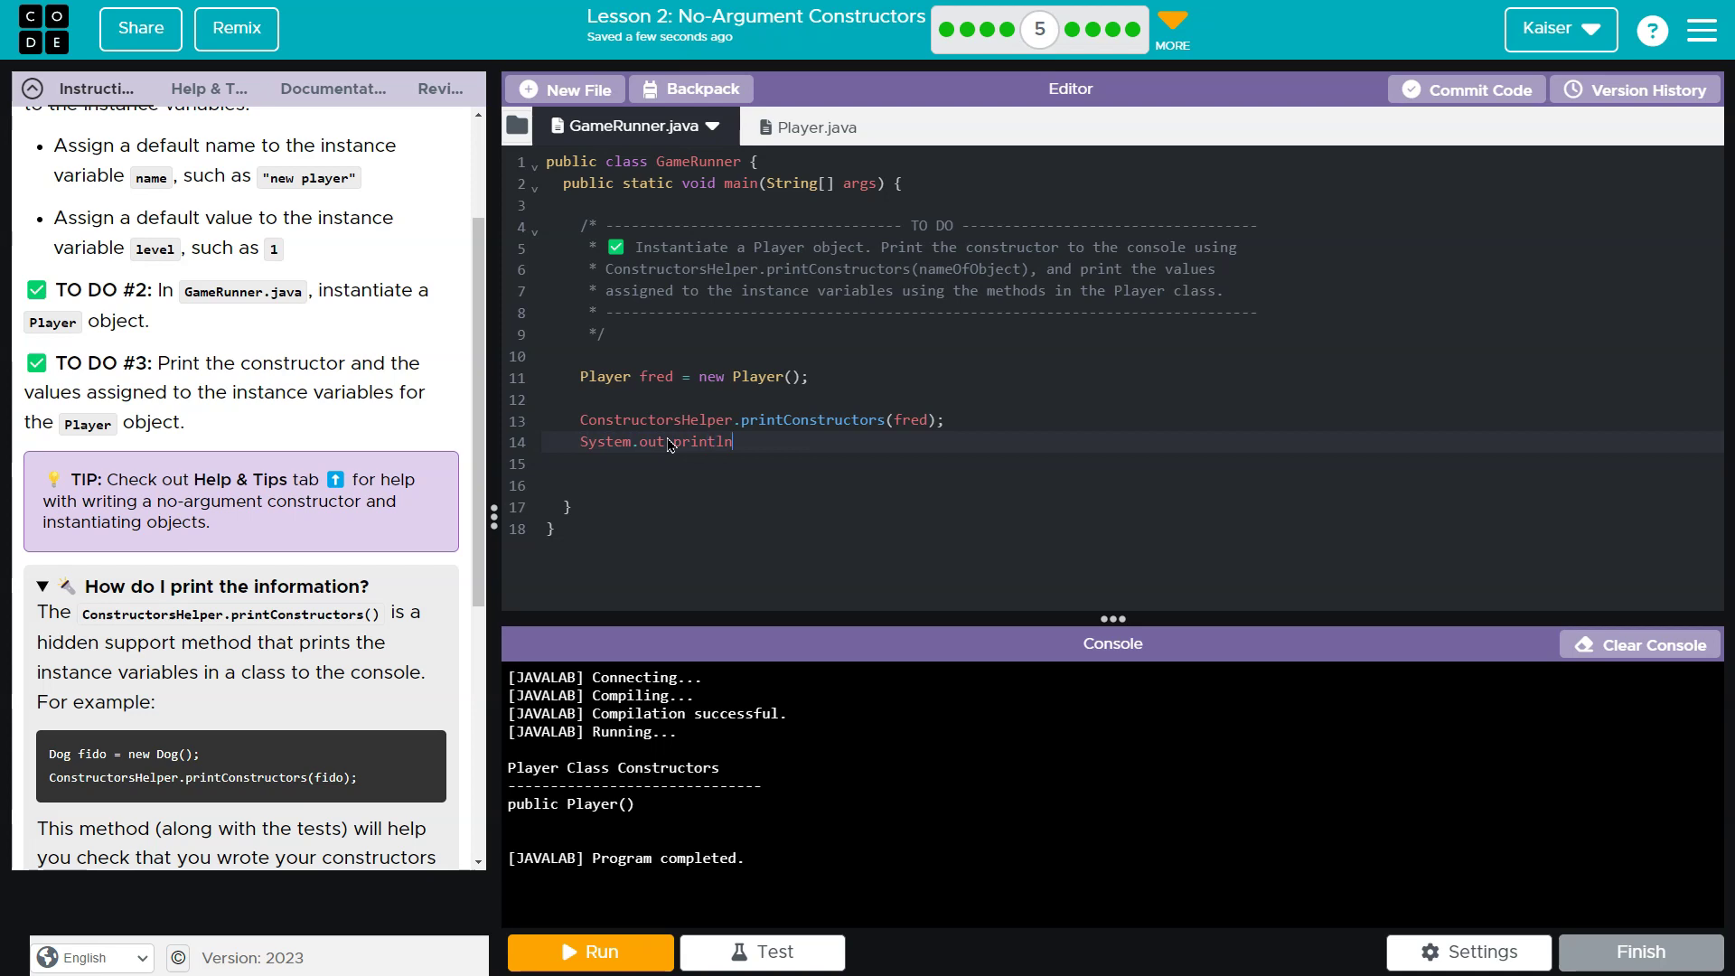
{"action": "type", "text": "(\"N"}
{"action": "type", "text": "ame"}
{"action": "type", "text": " : \" "}
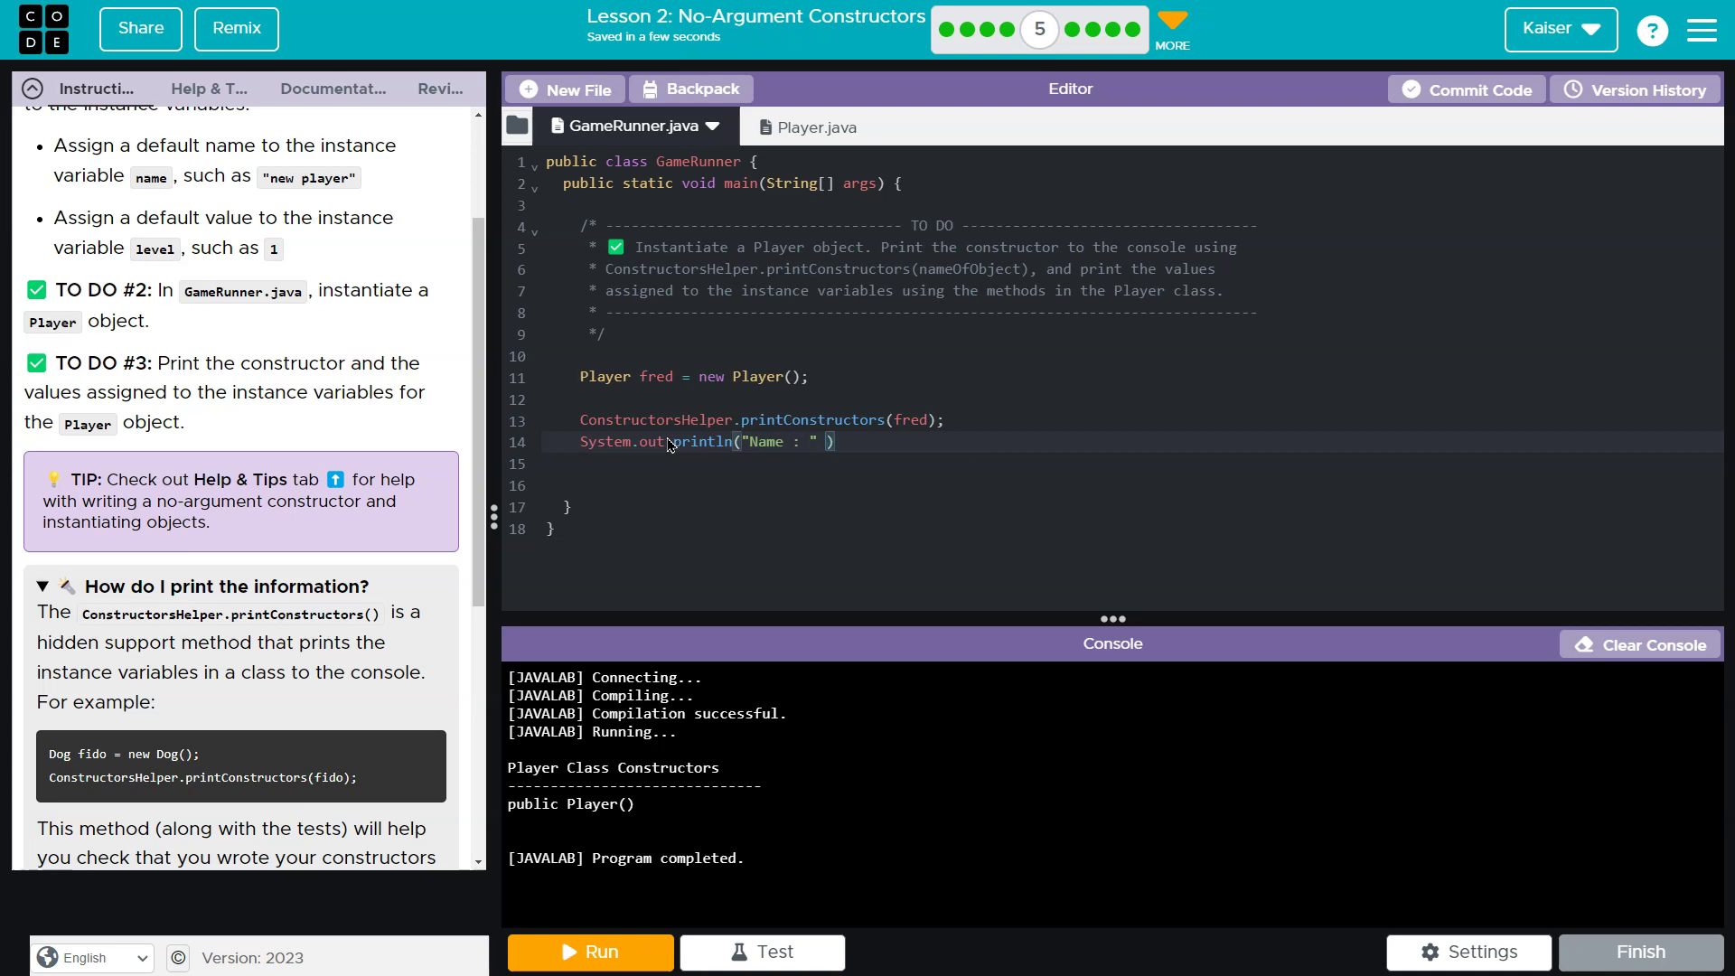
{"action": "type", "text": "+ fred.getName"}
{"action": "type", "text": "()"}
{"action": "key", "text": "End"}
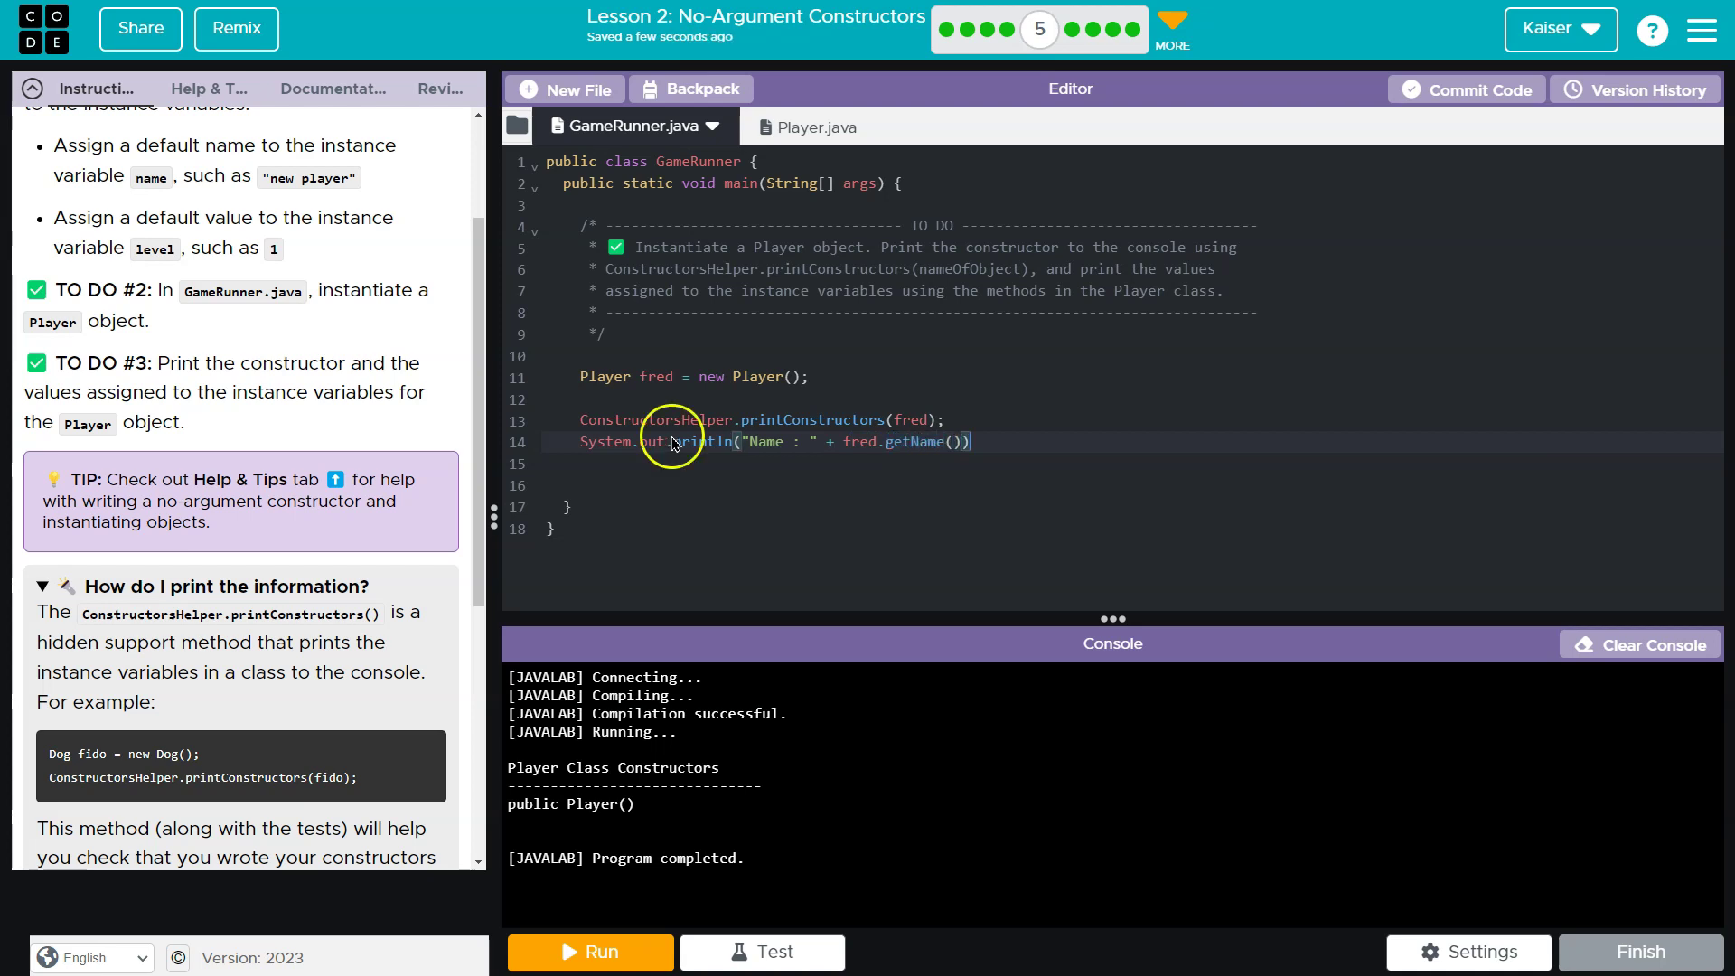
{"action": "type", "text": ";"}
Duplicate the Name line and change it to print "Level: " with fred.getLevel().
{"action": "triple_click", "coordinate": [673, 445]}
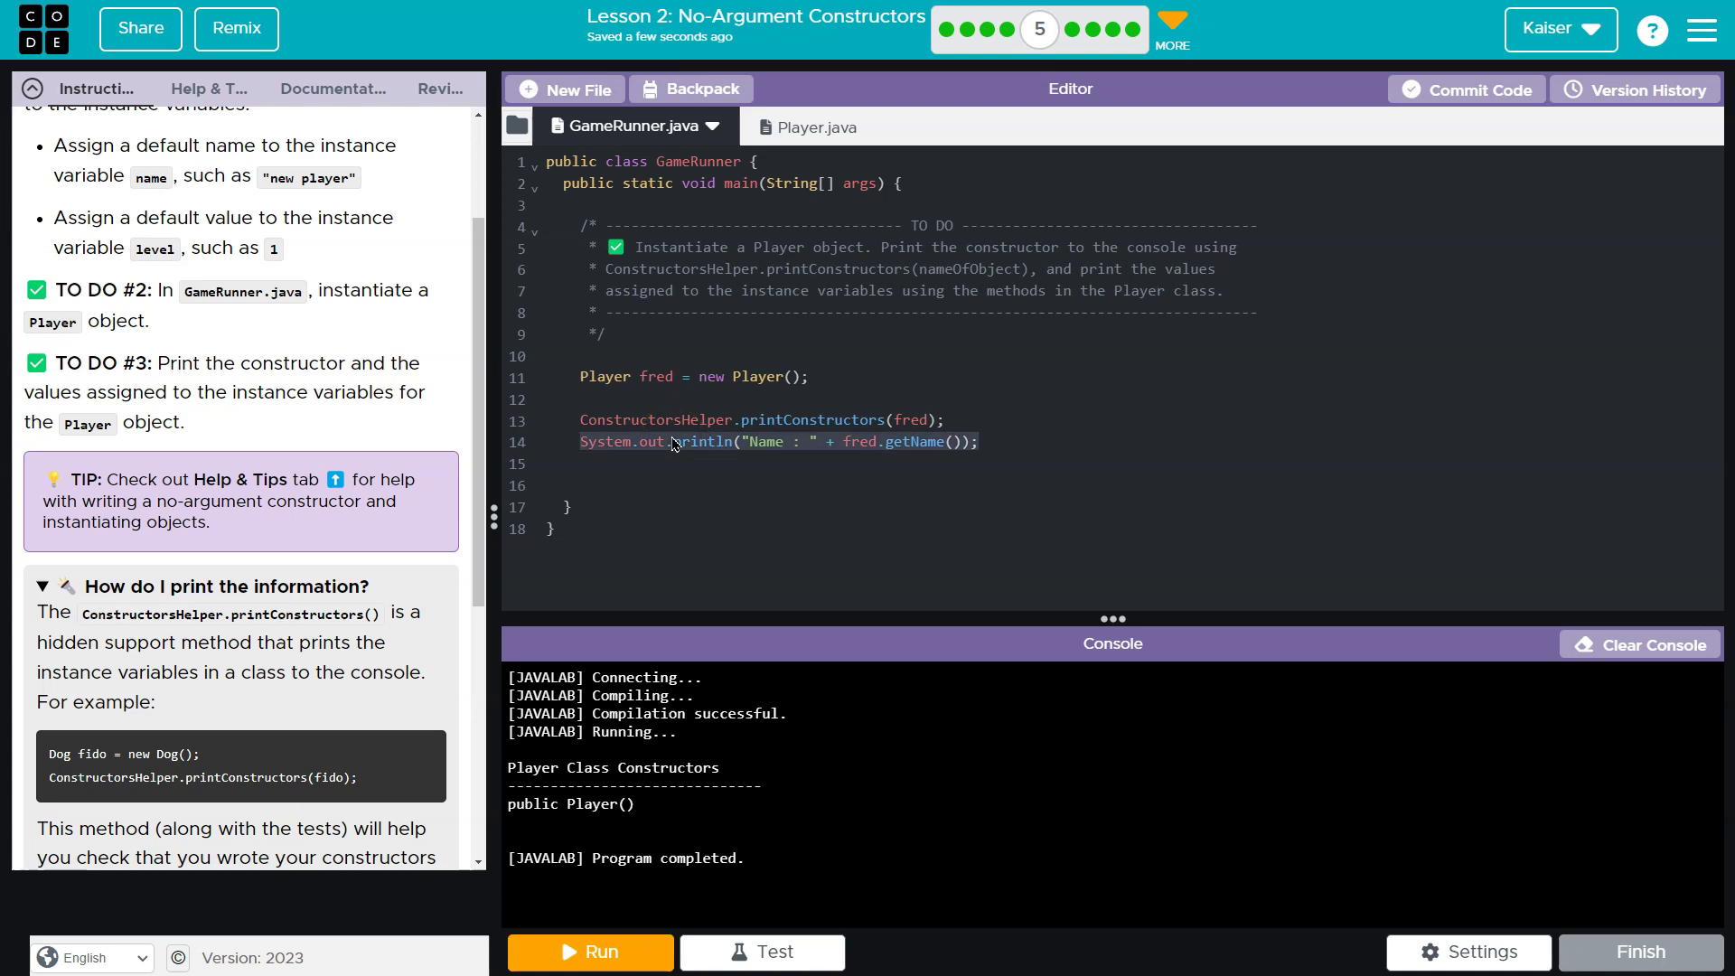
{"action": "key", "text": "ctrl+c"}
{"action": "key", "text": "End"}
{"action": "key", "text": "Return"}
{"action": "key", "text": "ctrl+v"}
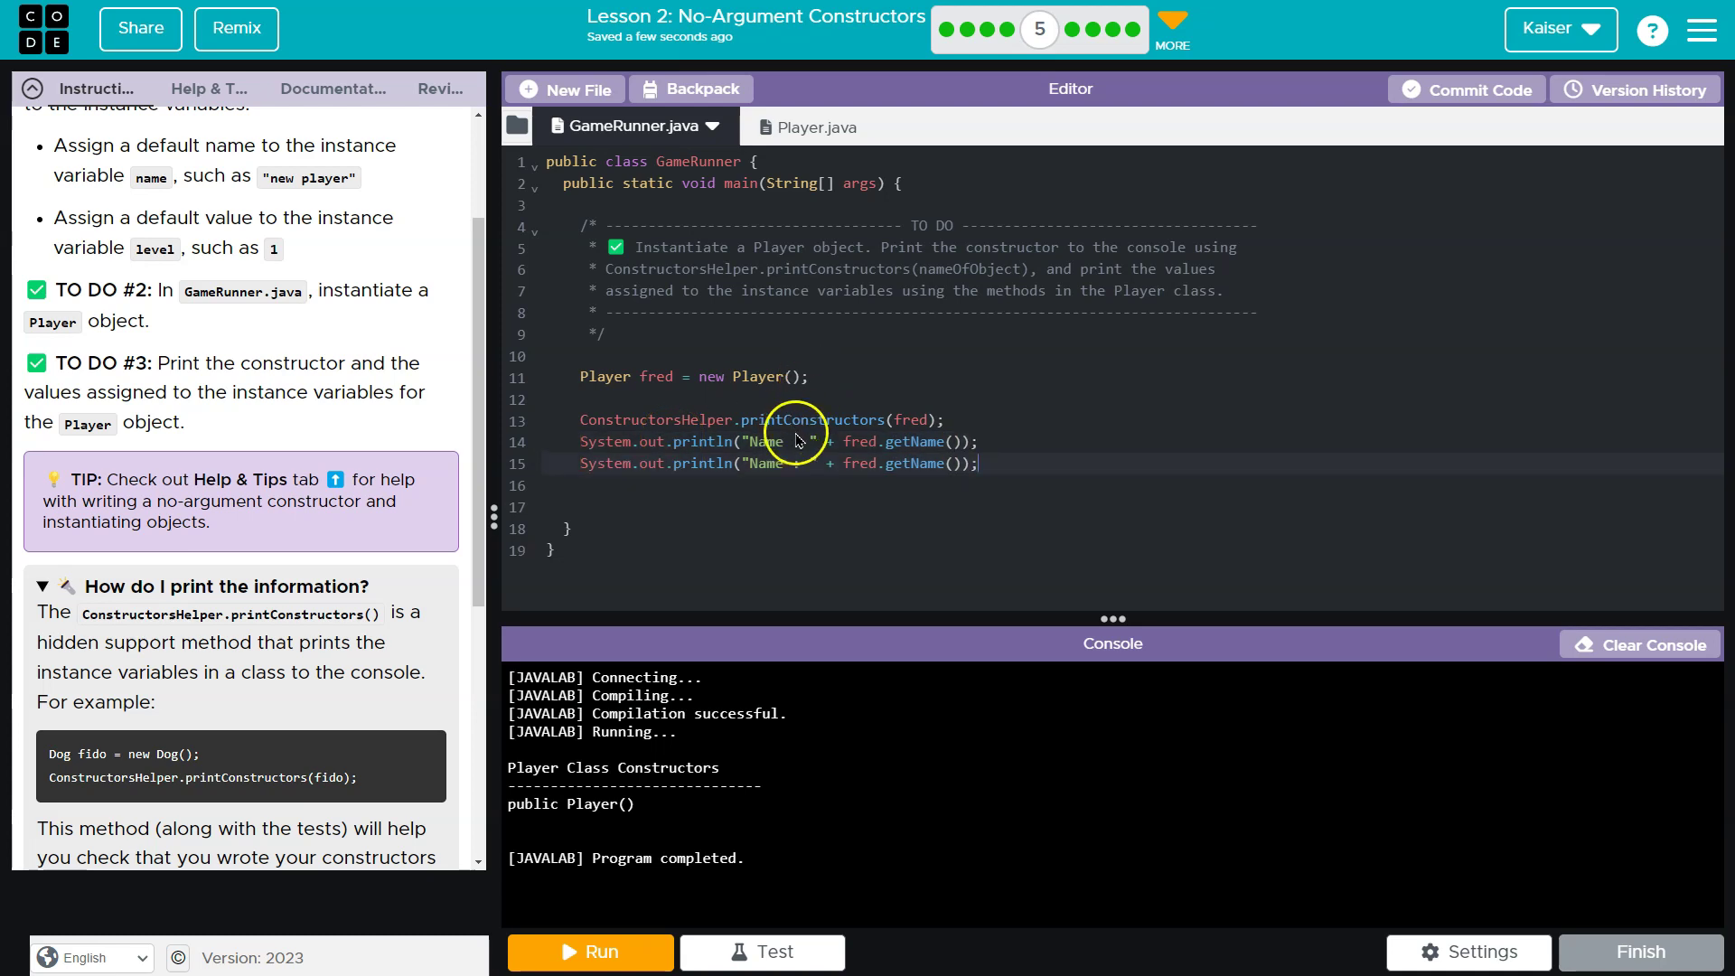
{"action": "double_click", "coordinate": [767, 464]}
{"action": "type", "text": "Level"}
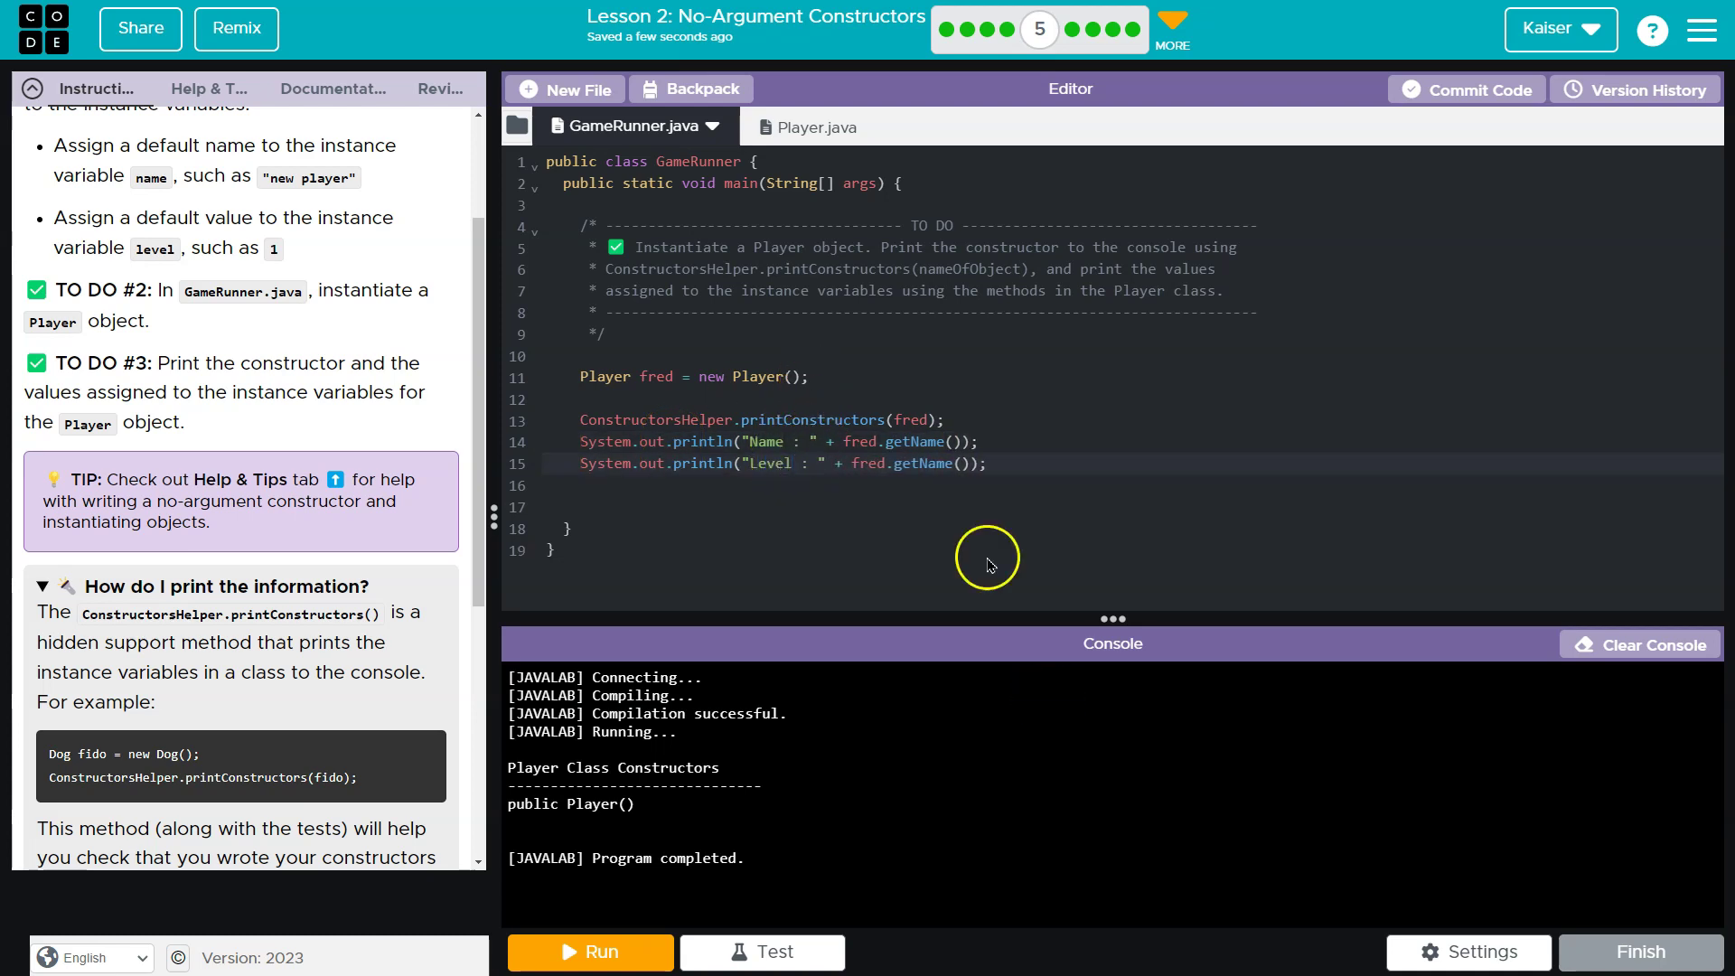
{"action": "double_click", "coordinate": [921, 464]}
{"action": "type", "text": "Level"}
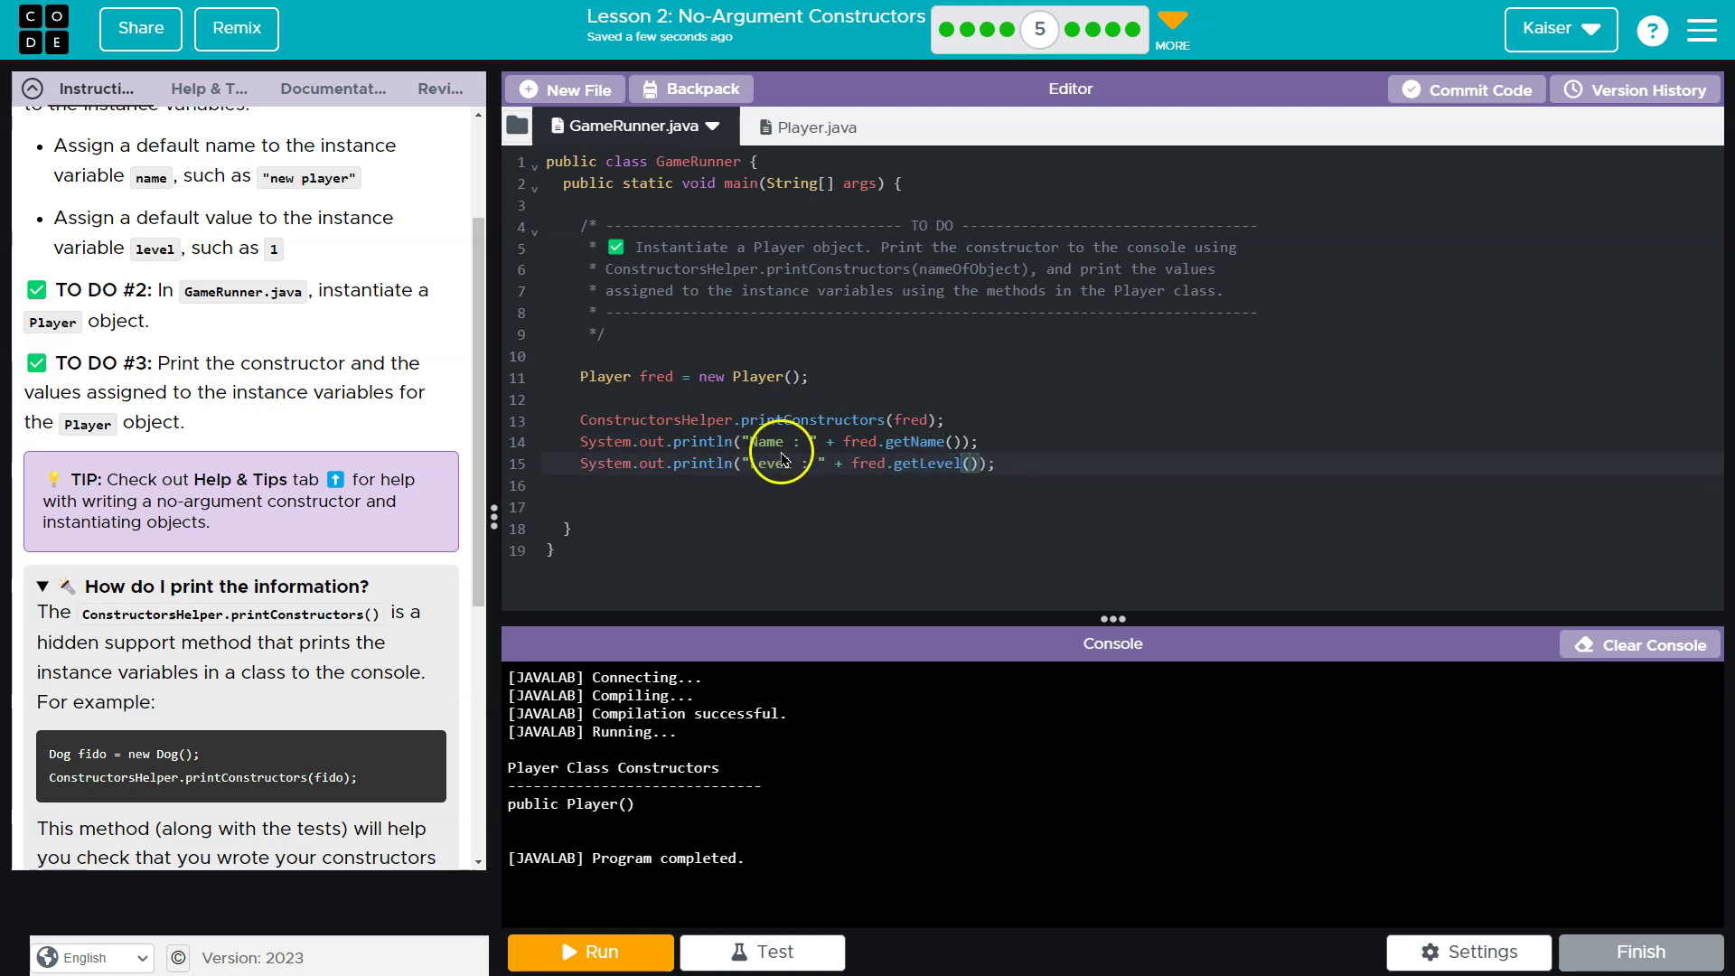
{"action": "type", "text": "vel"}
Remove the stray spaces before the colons in the Name and Level labels.
{"action": "left_click", "coordinate": [801, 442]}
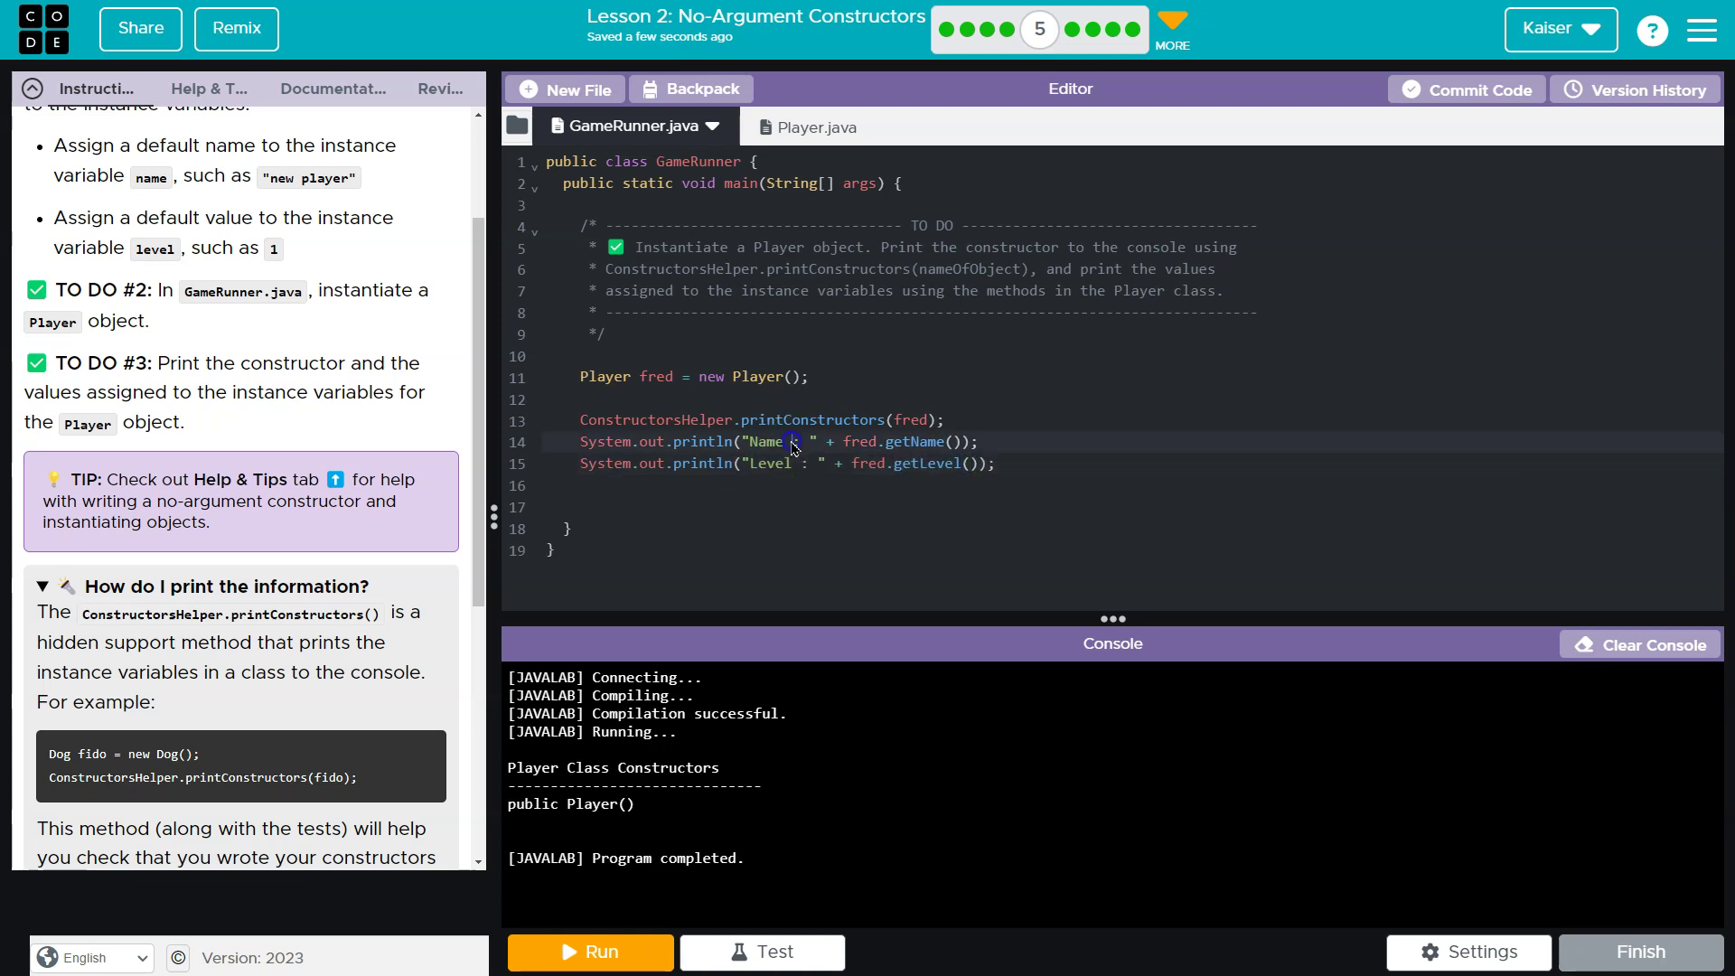
{"action": "key", "text": "BackSpace"}
{"action": "key", "text": "Down"}
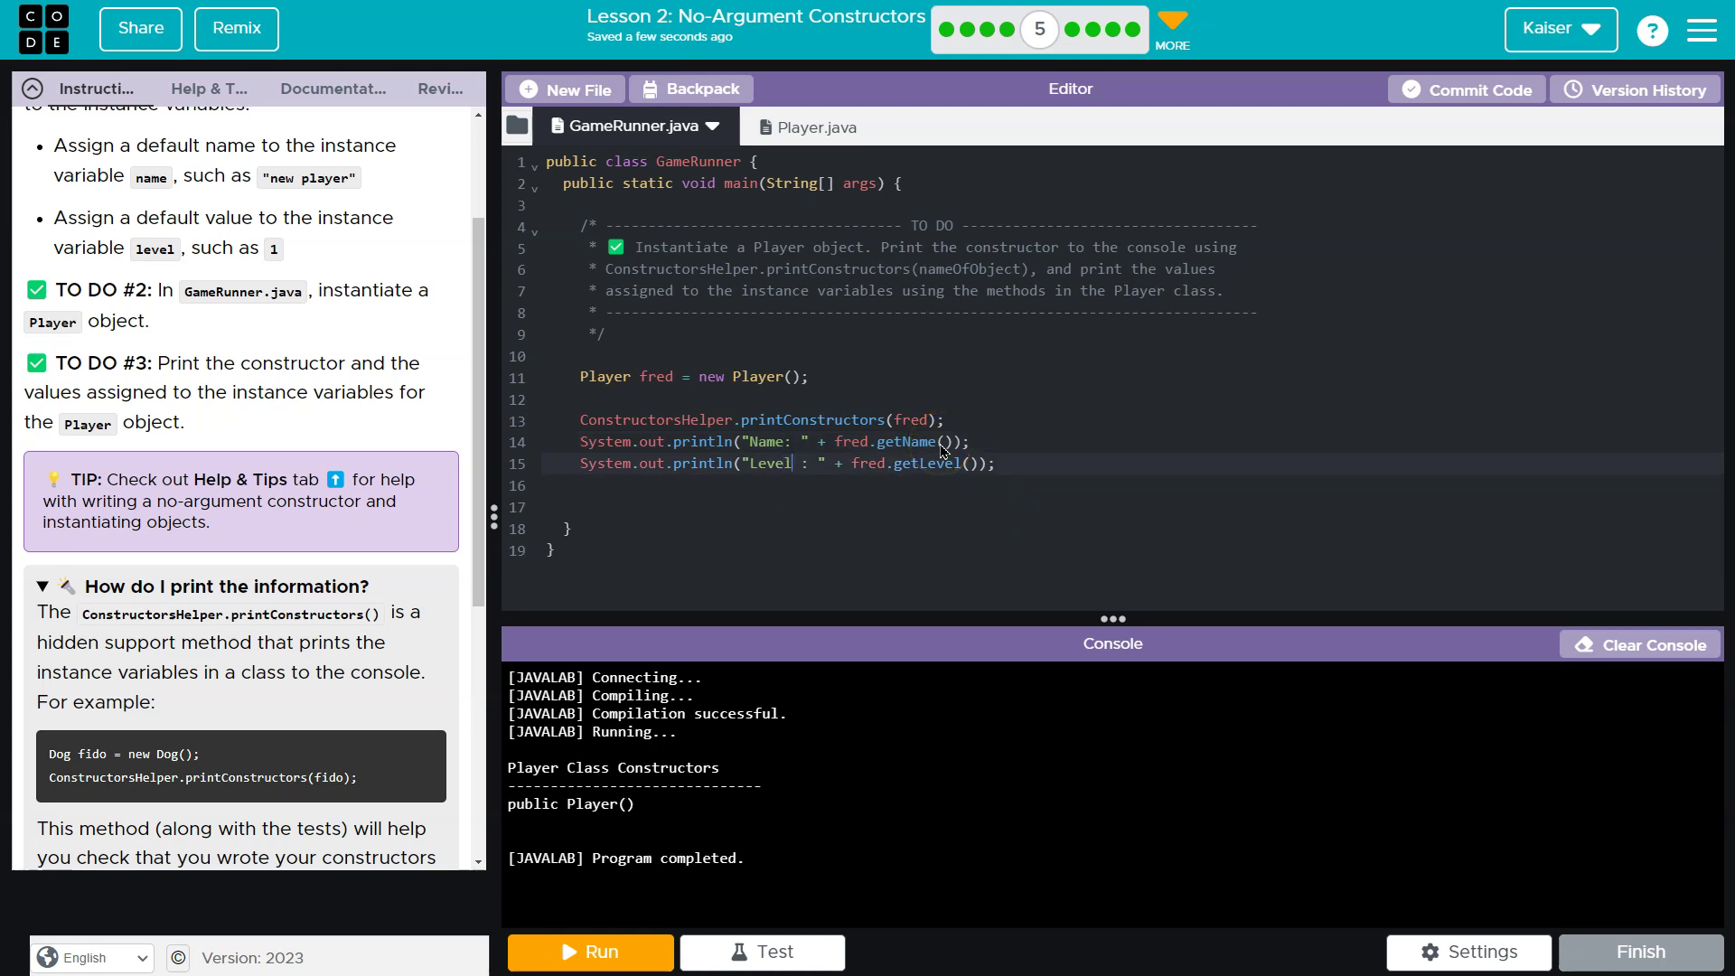
{"action": "key", "text": "Delete"}
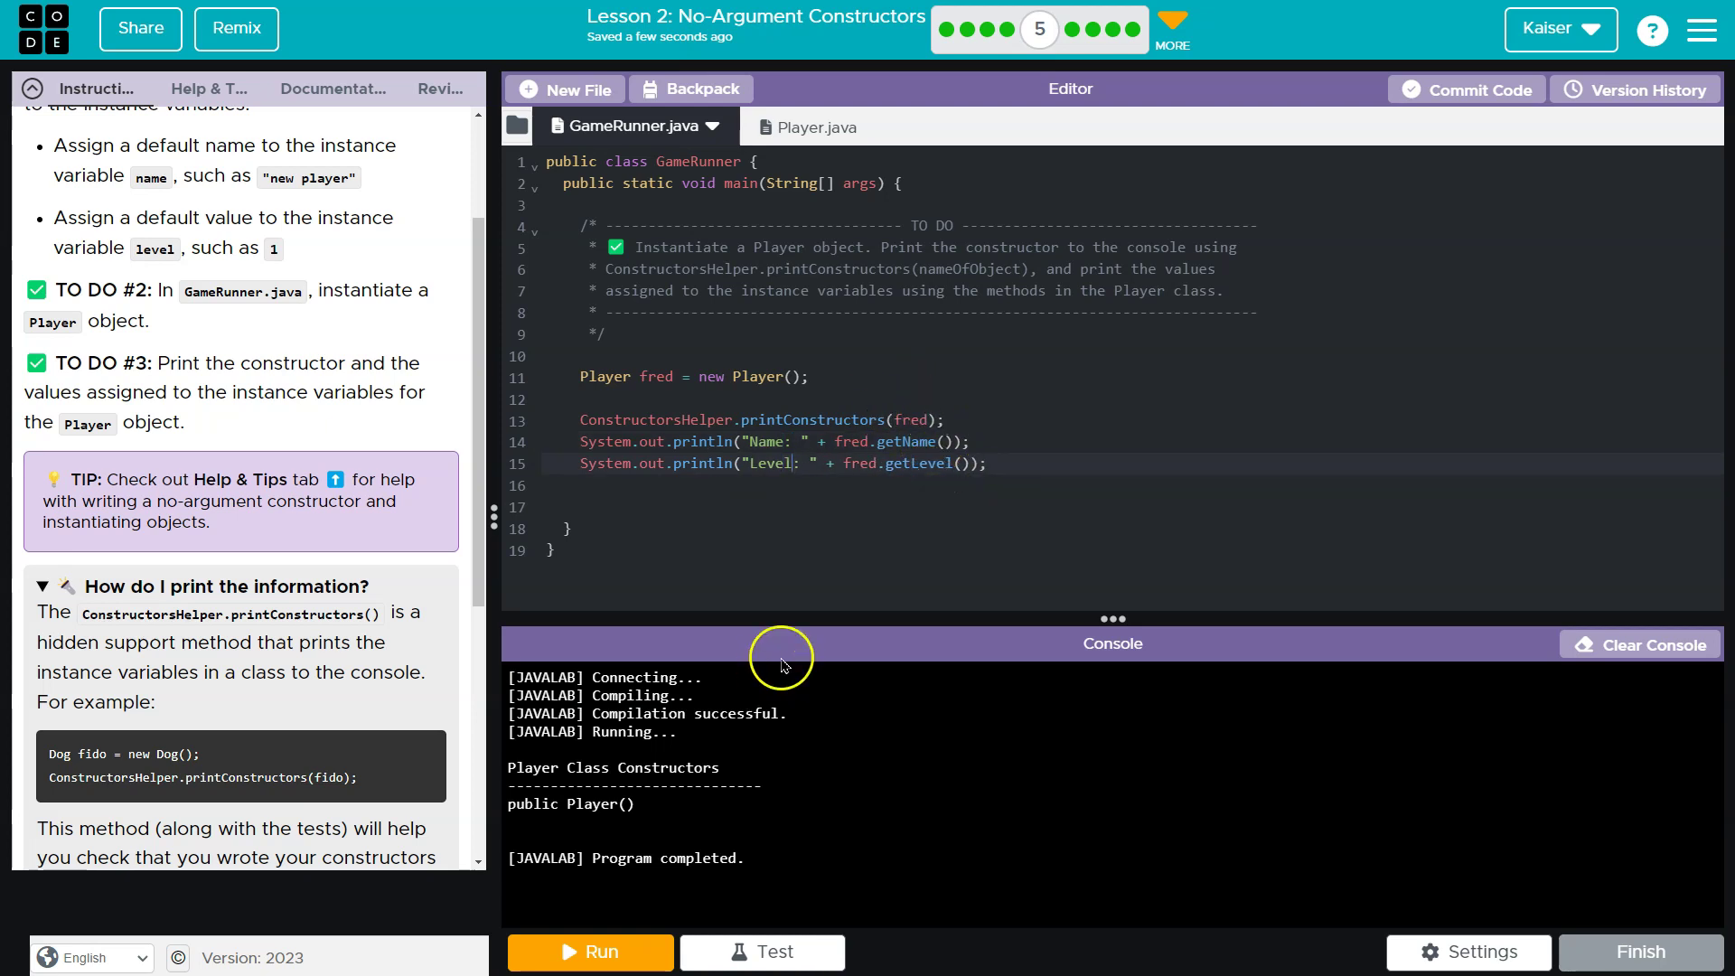
Run the program, then add a // comment above the println lines.
{"action": "left_click", "coordinate": [610, 952]}
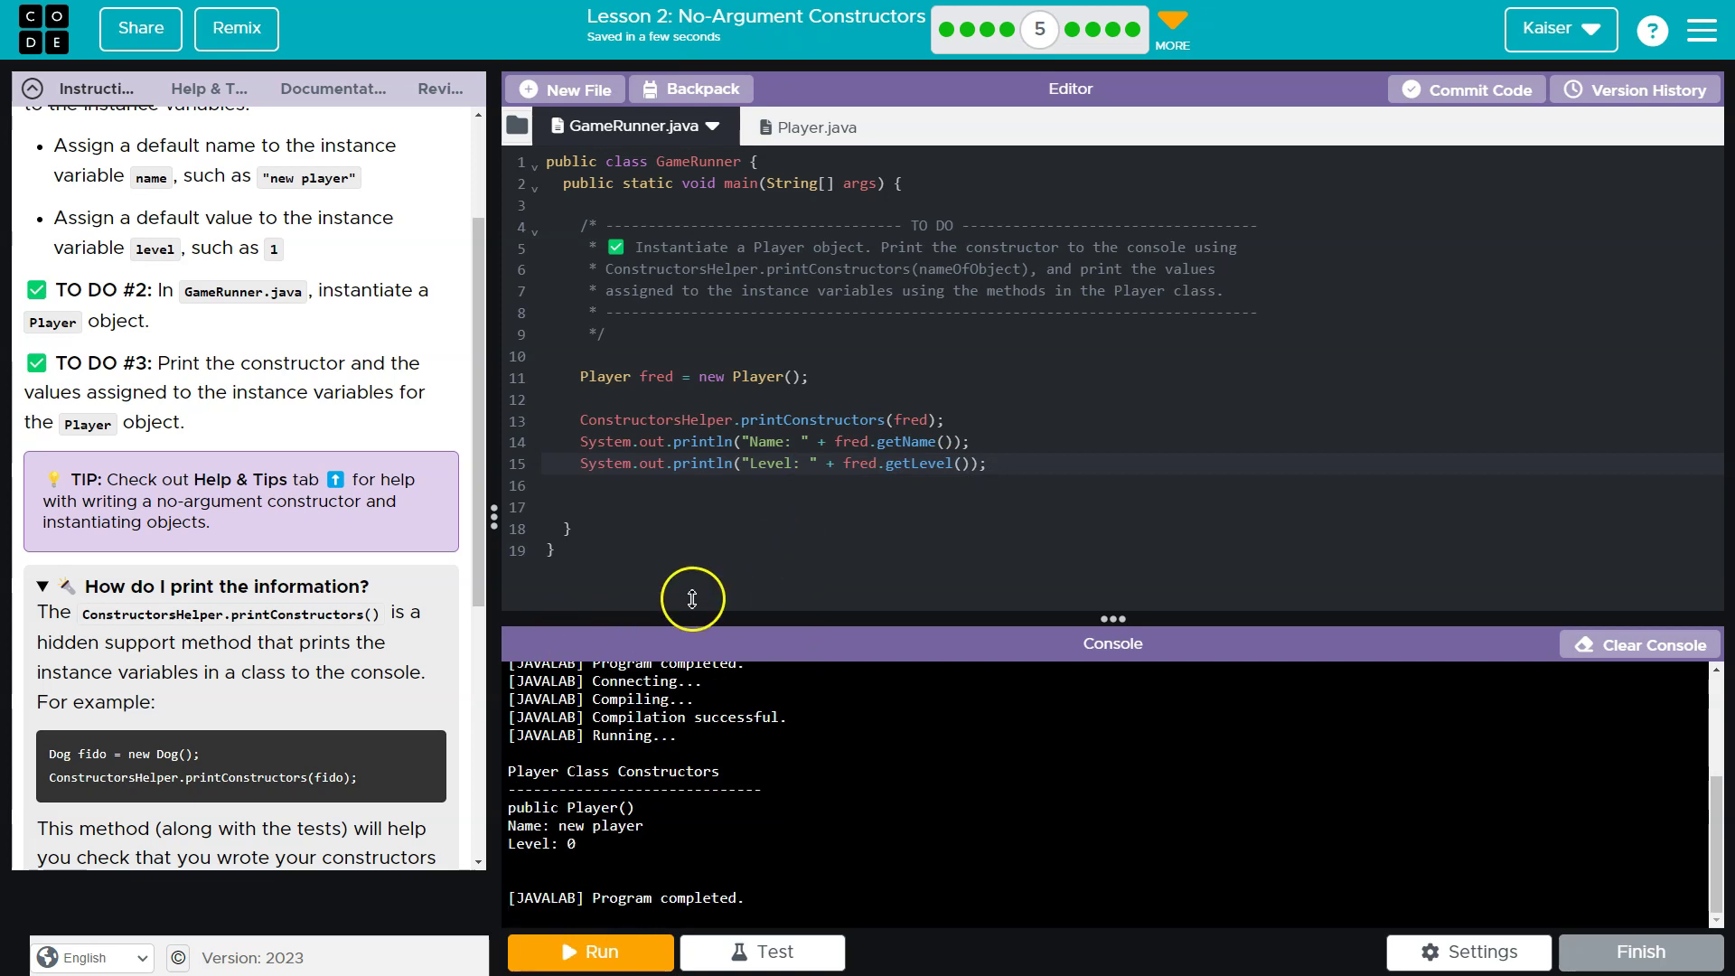
{"action": "left_click", "coordinate": [996, 420]}
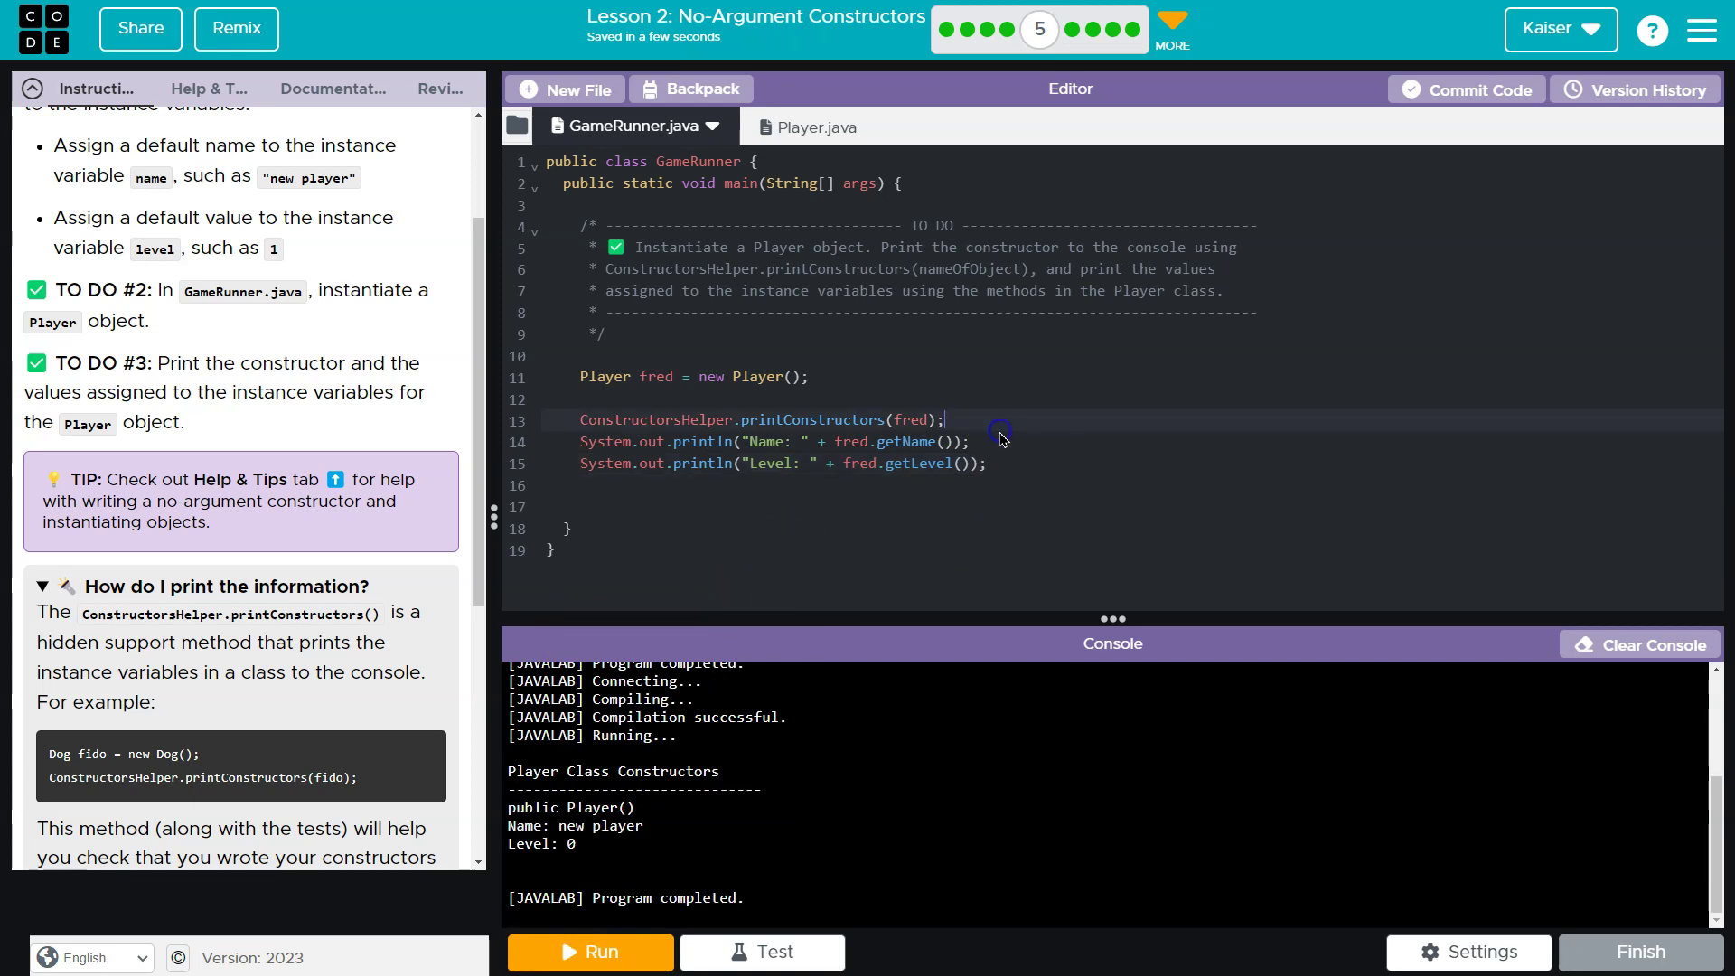
{"action": "key", "text": "Return"}
{"action": "key", "text": "Return"}
{"action": "type", "text": "// printing out def"}
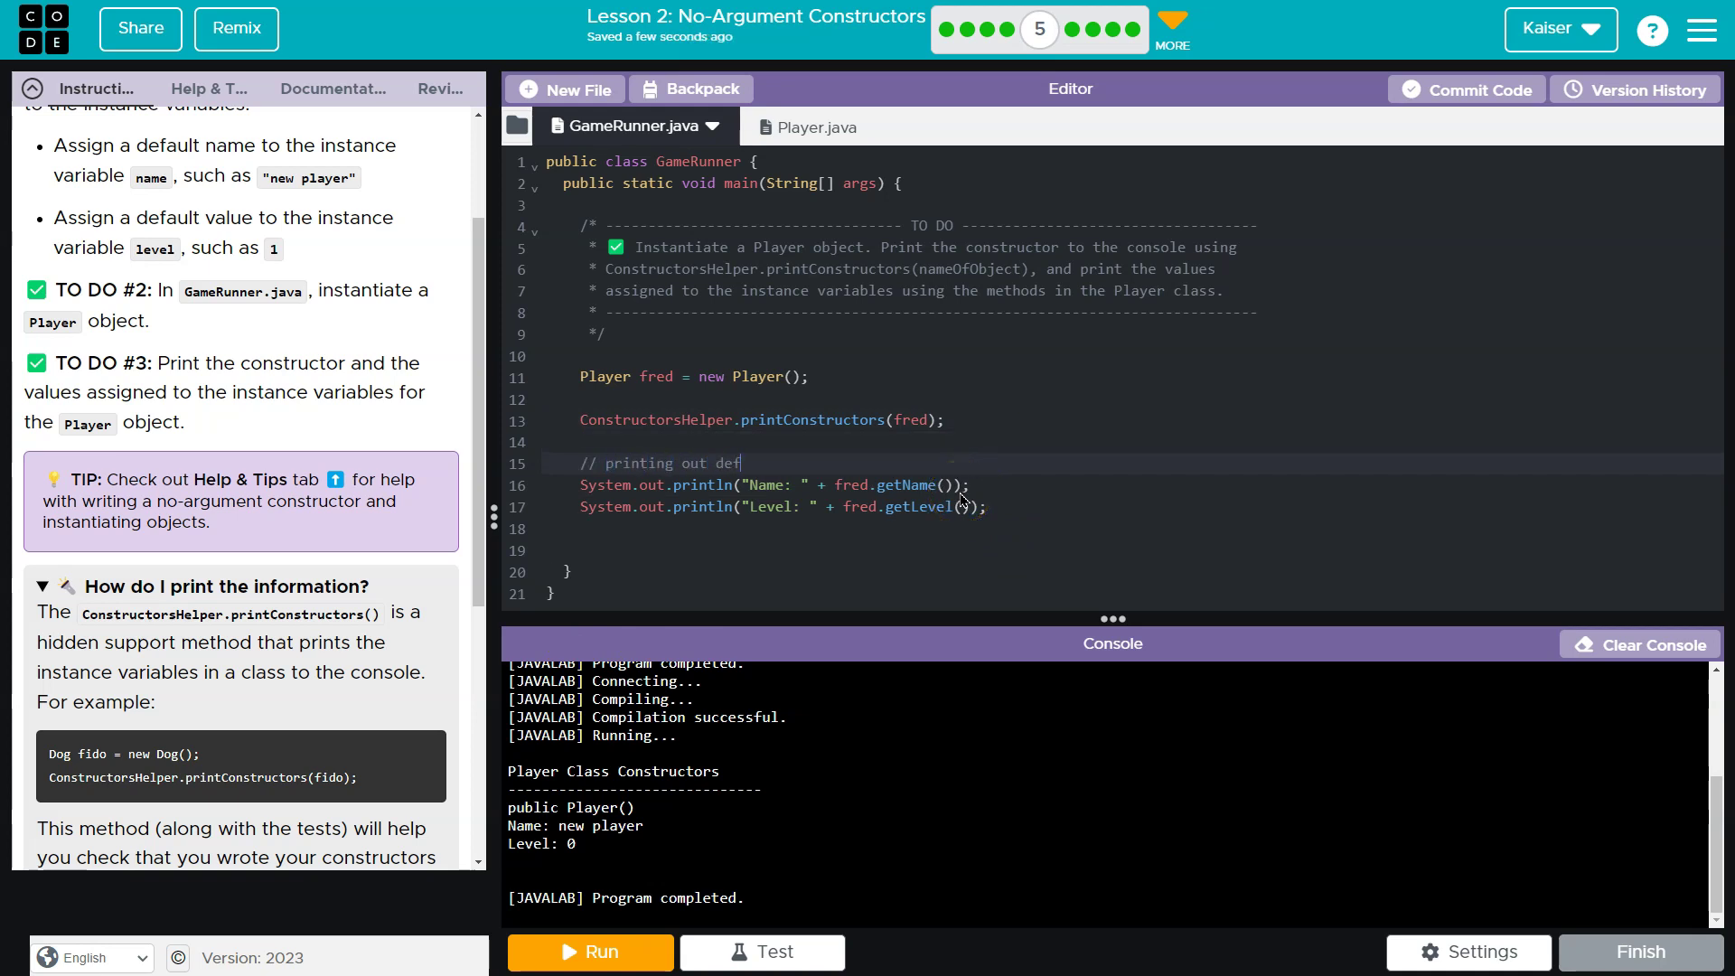
{"action": "type", "text": "ault value of instantiate variables"}
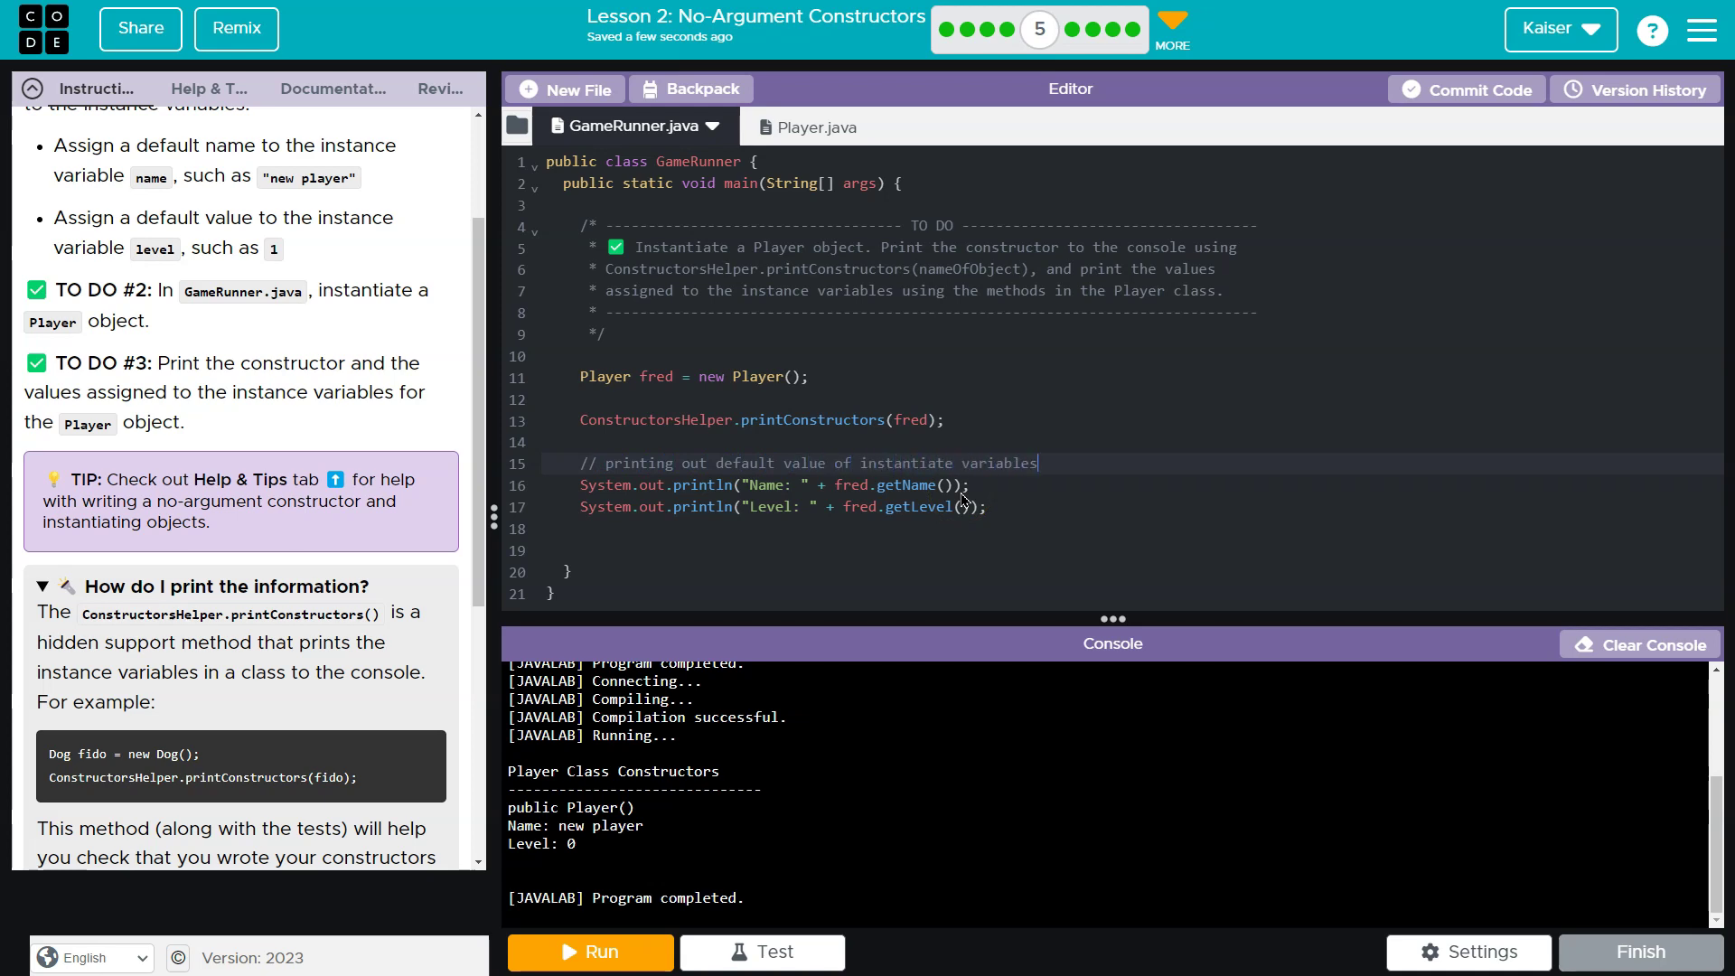
{"action": "left_click", "coordinate": [857, 529]}
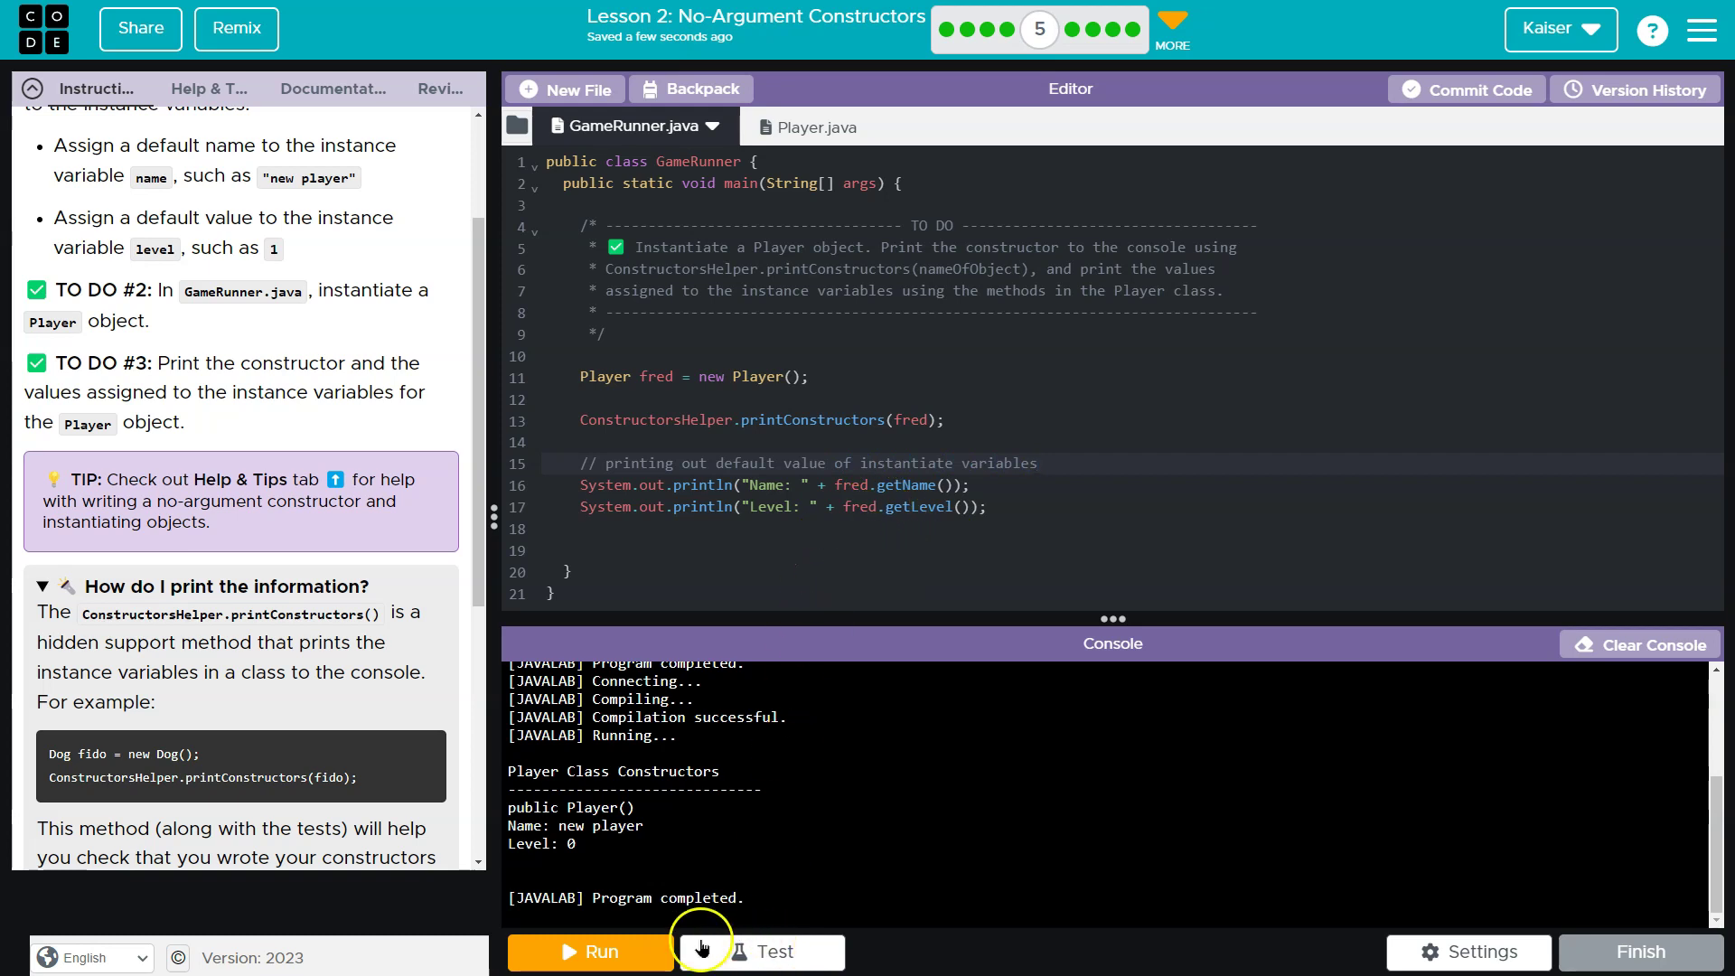
Run the tests and review the failing level default test.
{"action": "left_click", "coordinate": [760, 950]}
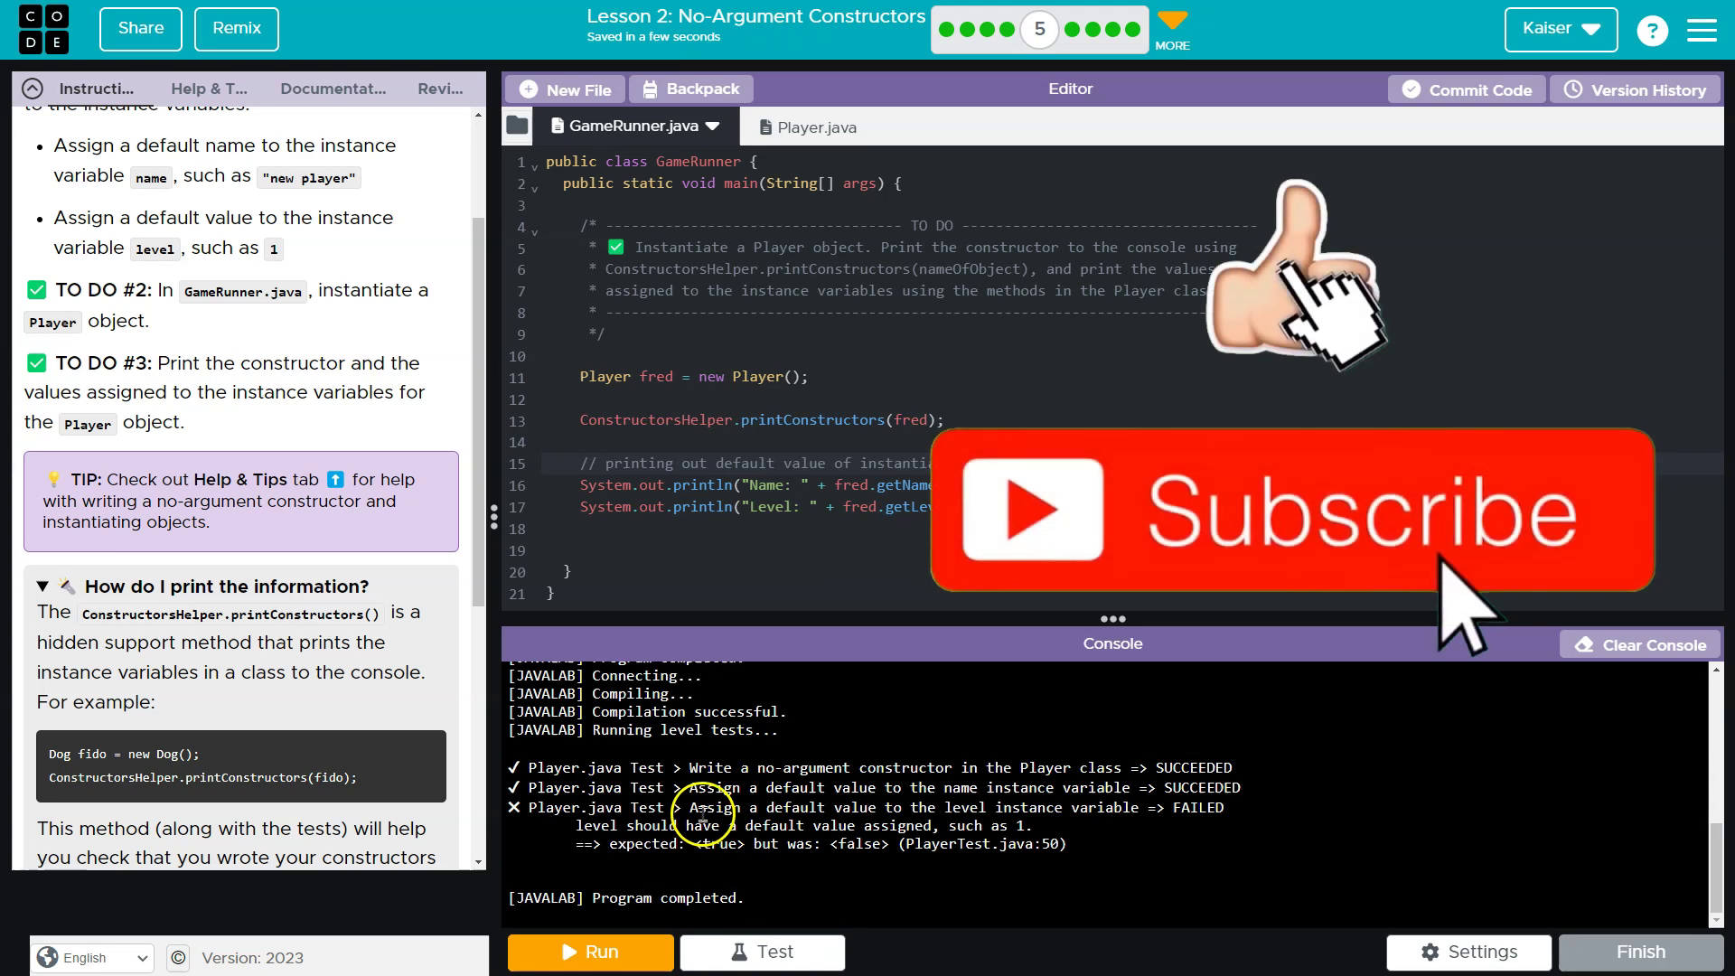
{"action": "left_click_drag", "start_coordinate": [691, 807], "coordinate": [895, 806]}
{"action": "left_click", "coordinate": [1031, 807]}
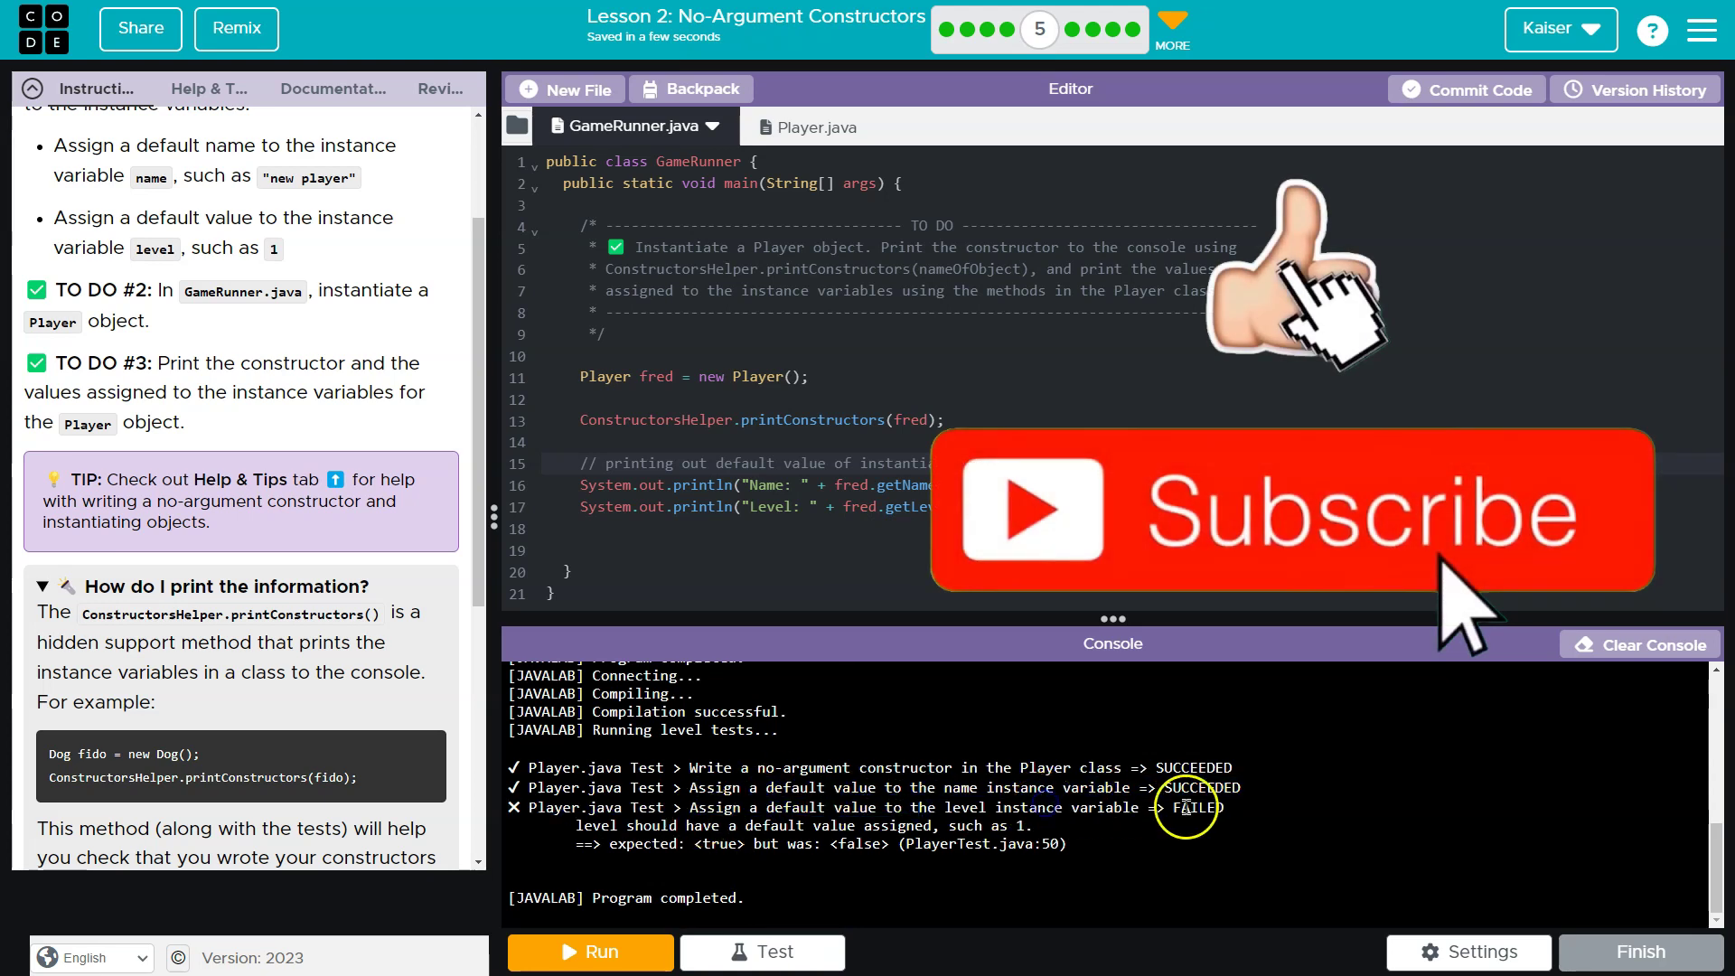
Change level's default from 0 to 1 in Player.java, then rerun the program and tests.
{"action": "left_click", "coordinate": [813, 127]}
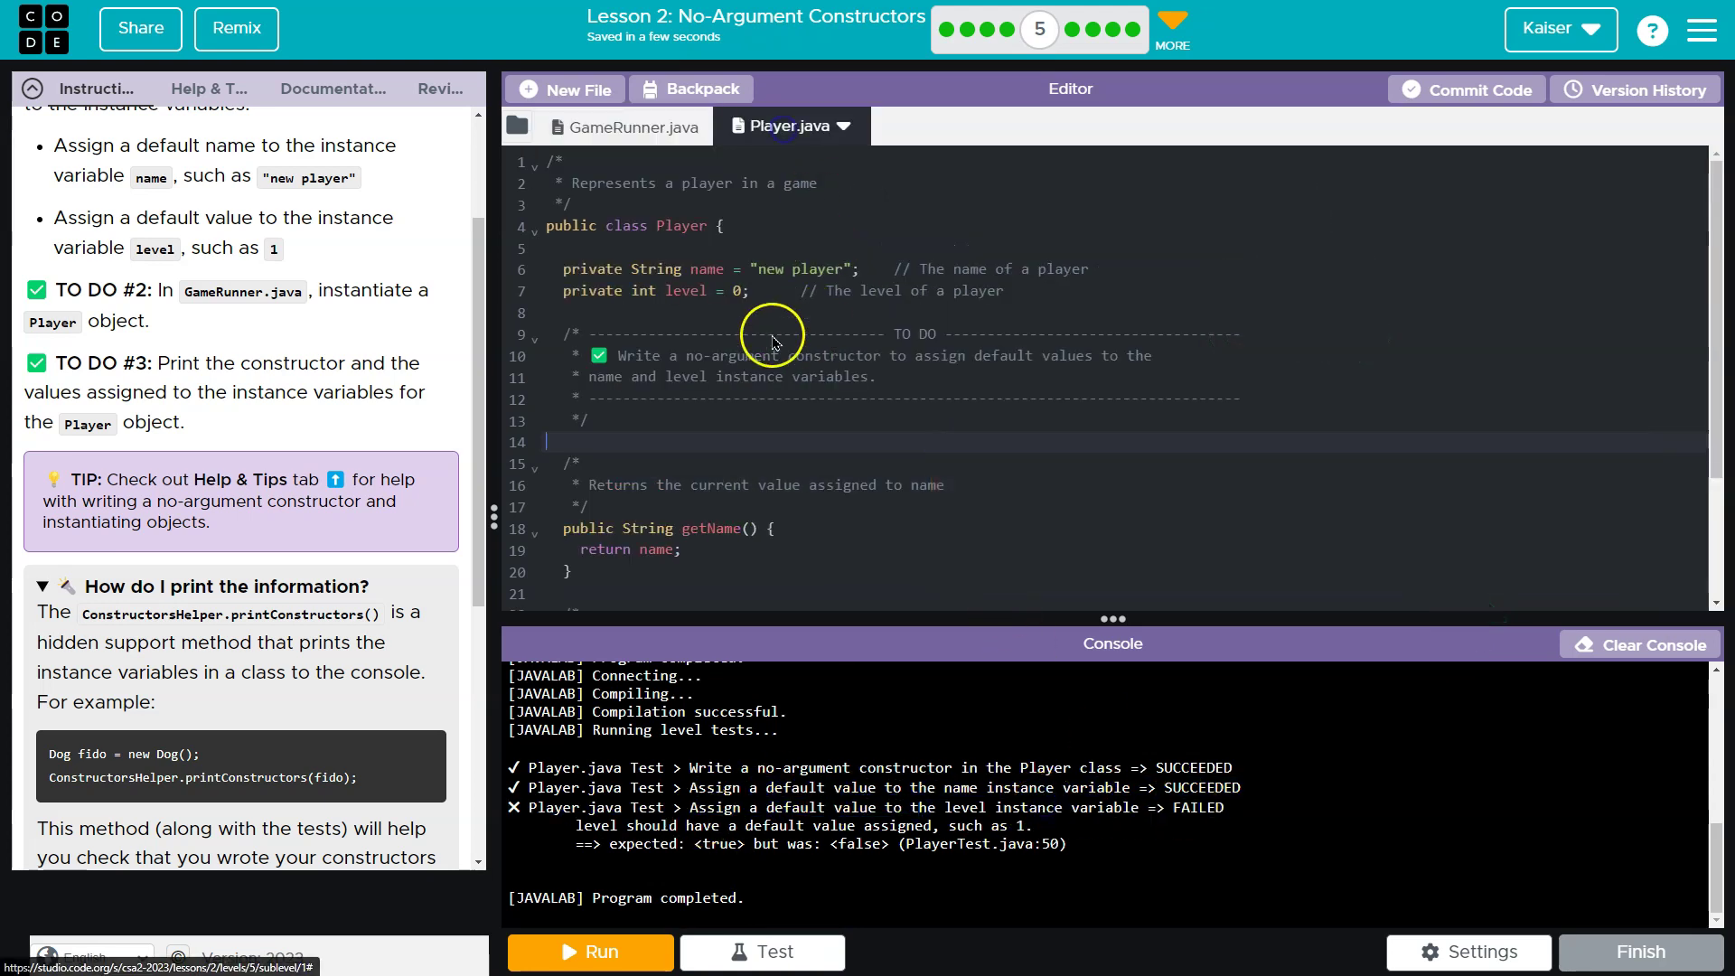
{"action": "double_click", "coordinate": [684, 291]}
{"action": "left_click", "coordinate": [755, 291]}
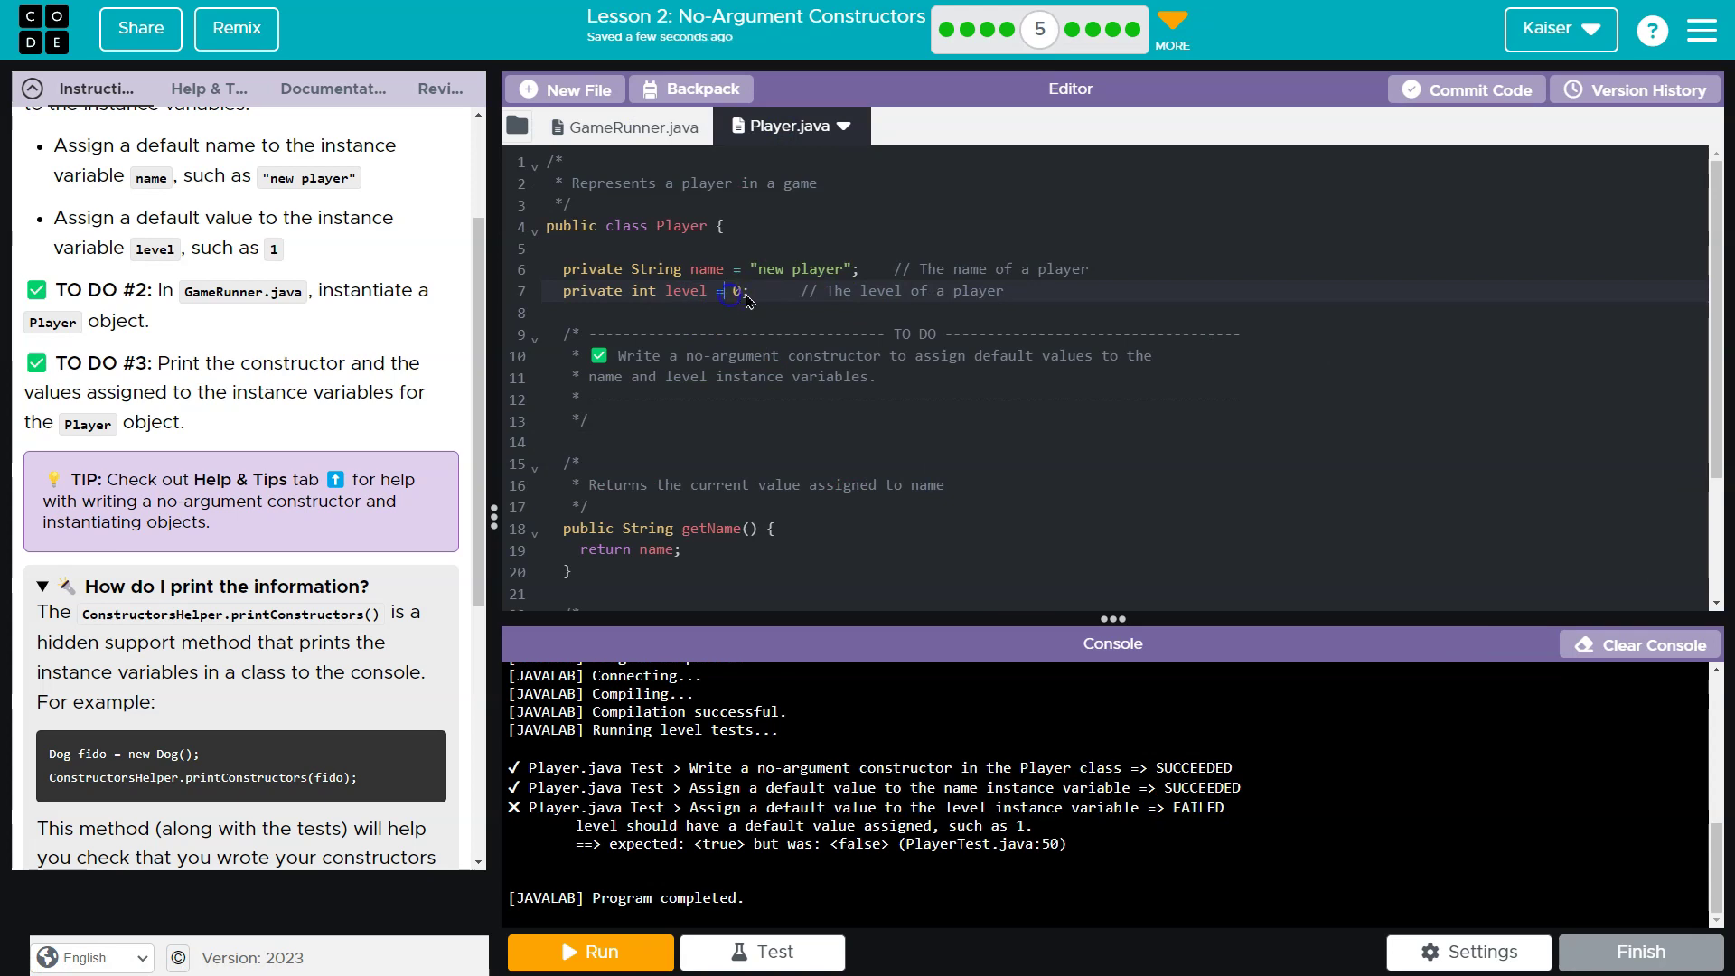
{"action": "type", "text": "1"}
{"action": "left_click", "coordinate": [590, 951]}
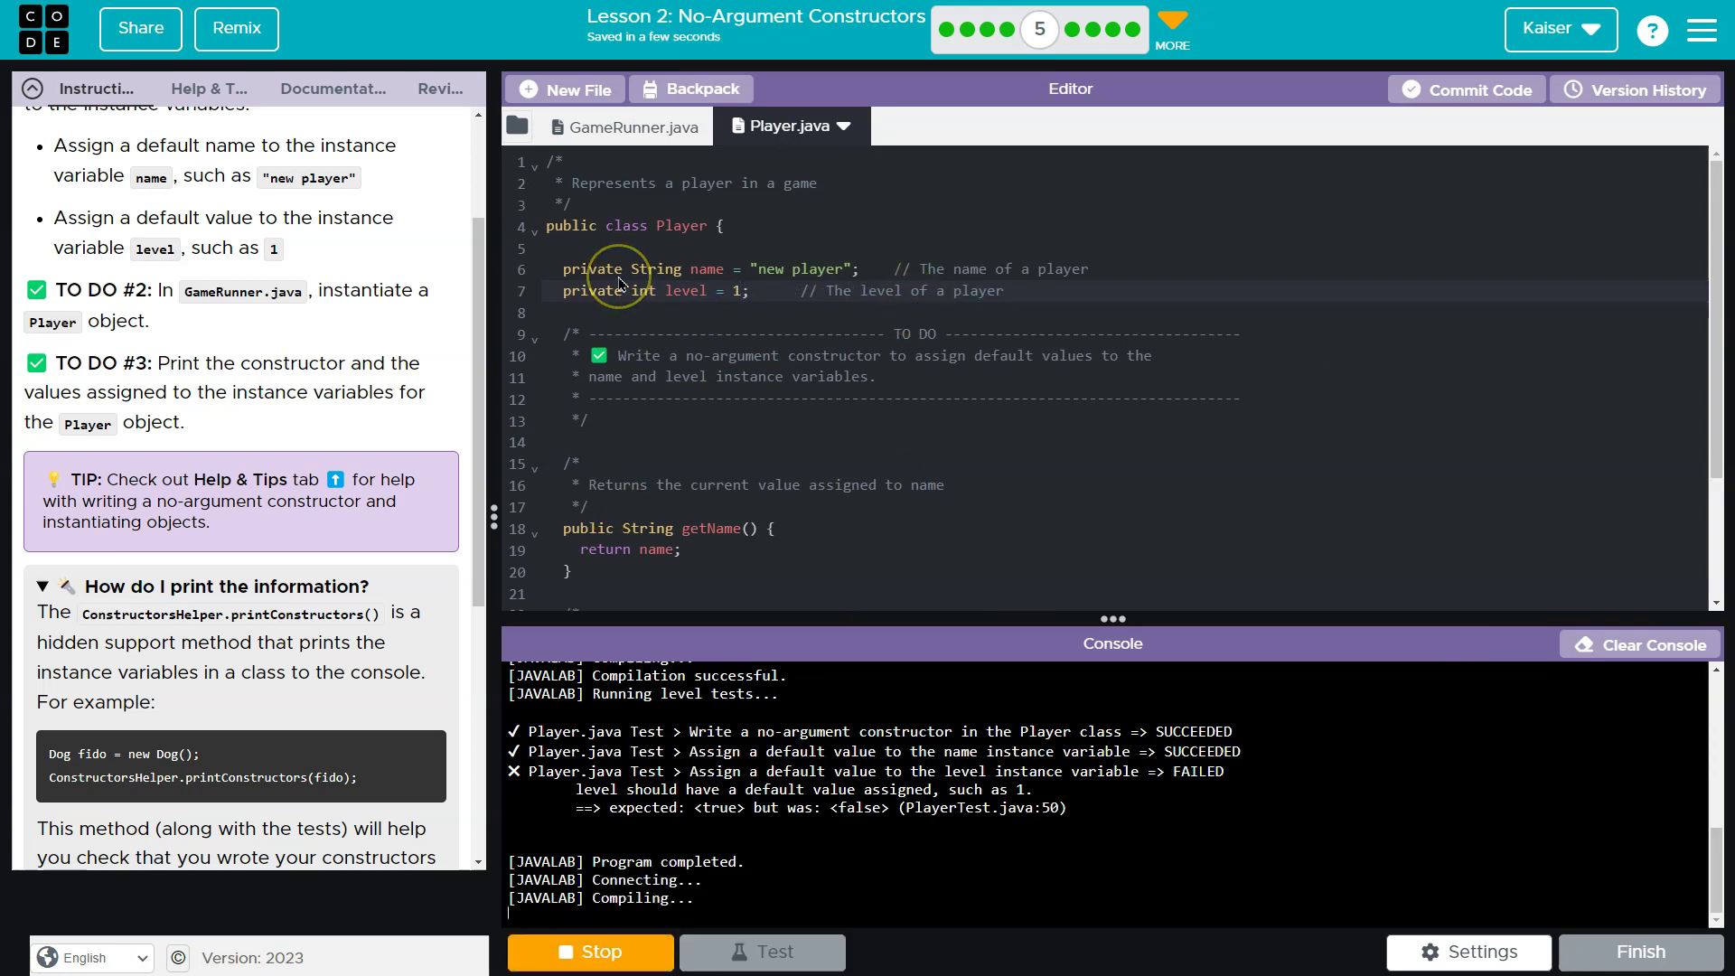
{"action": "left_click", "coordinate": [761, 952]}
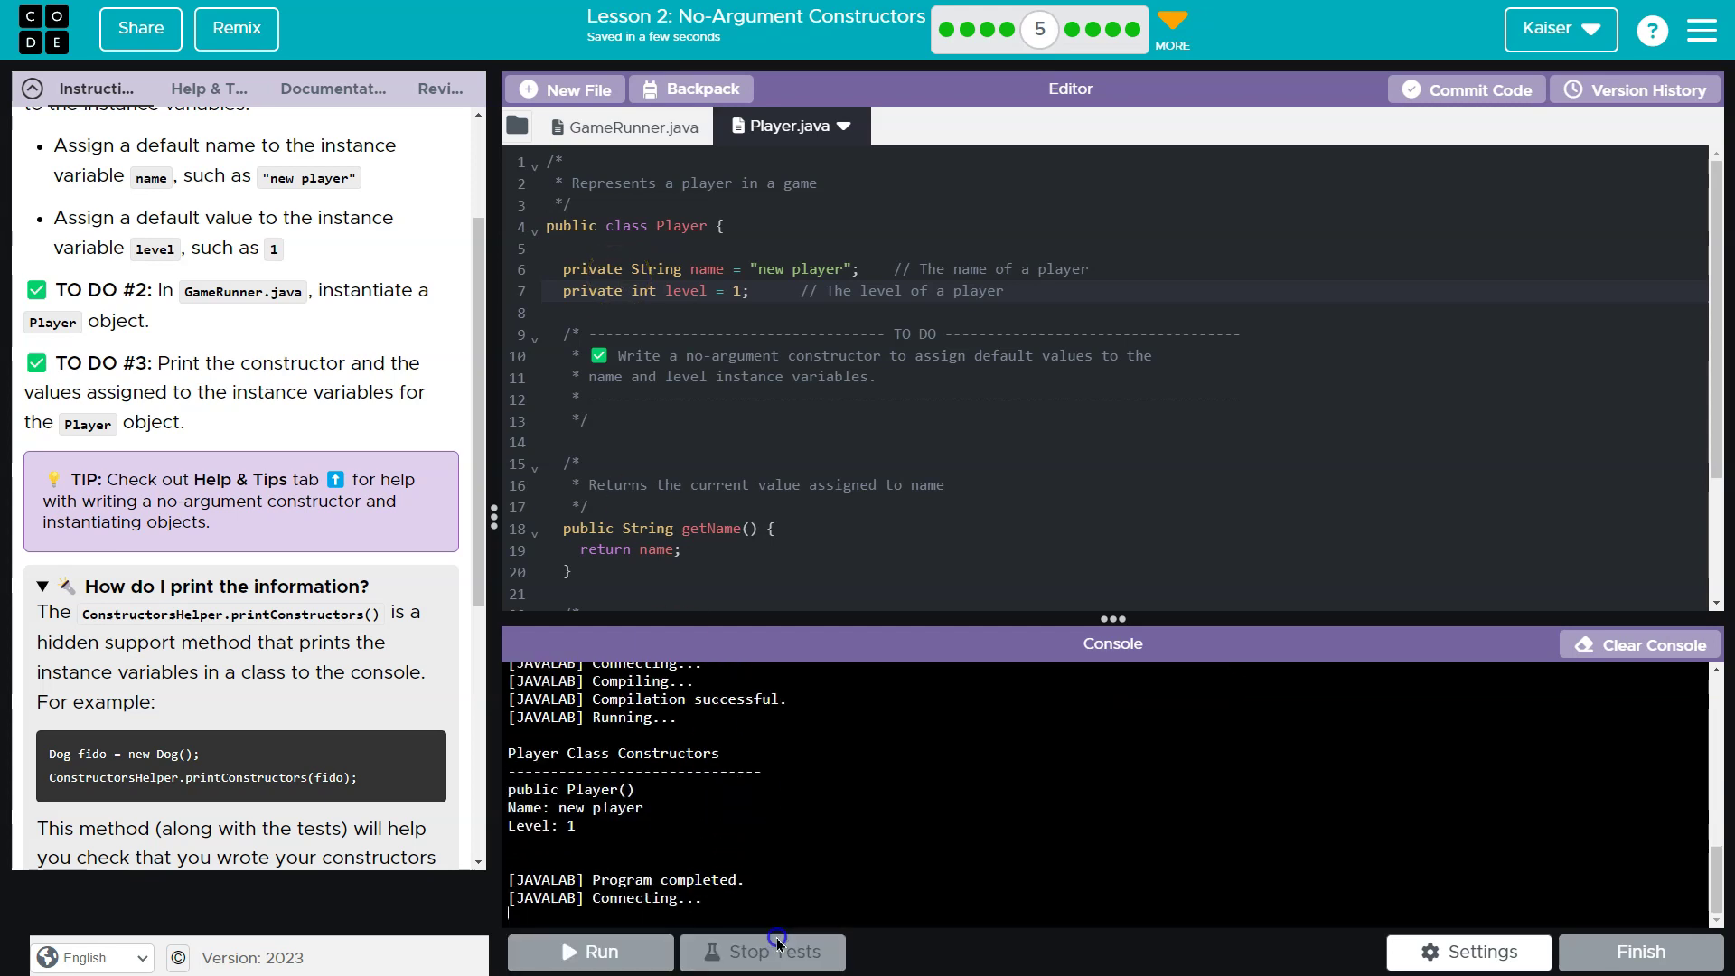